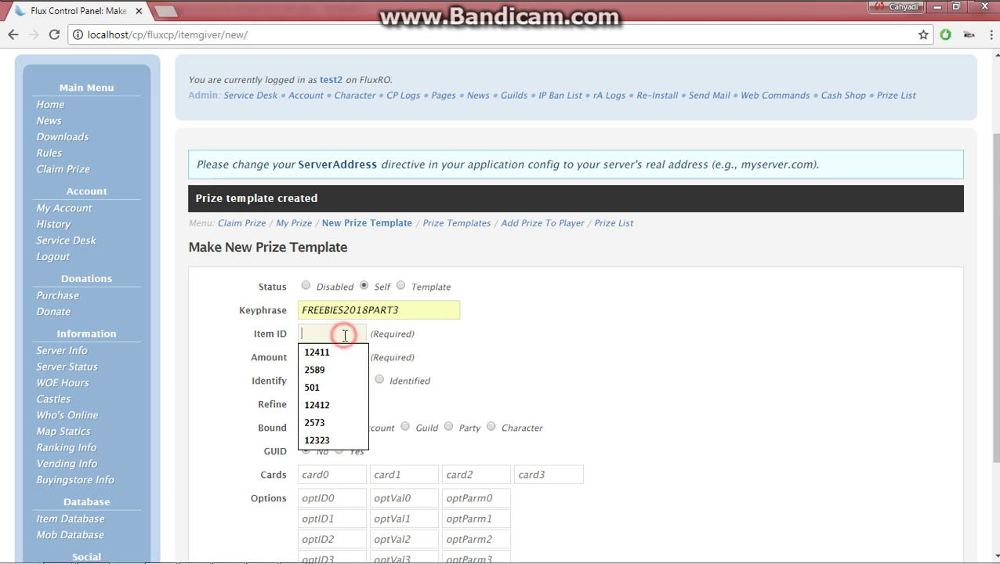
Step: Set the new prize template's item ID to 2589, refine to 9 and bound type to Account
click(348, 371)
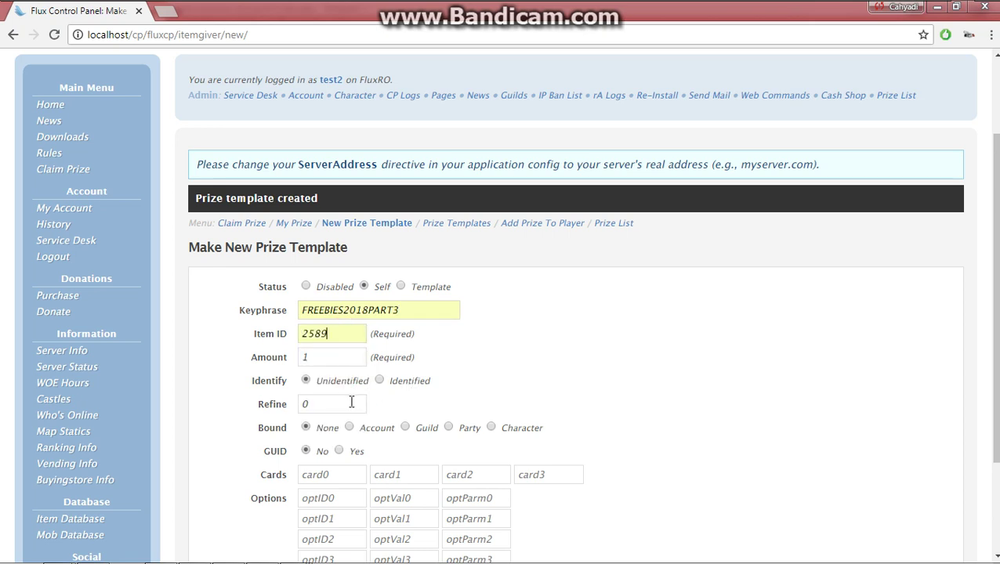
double_click(350, 403)
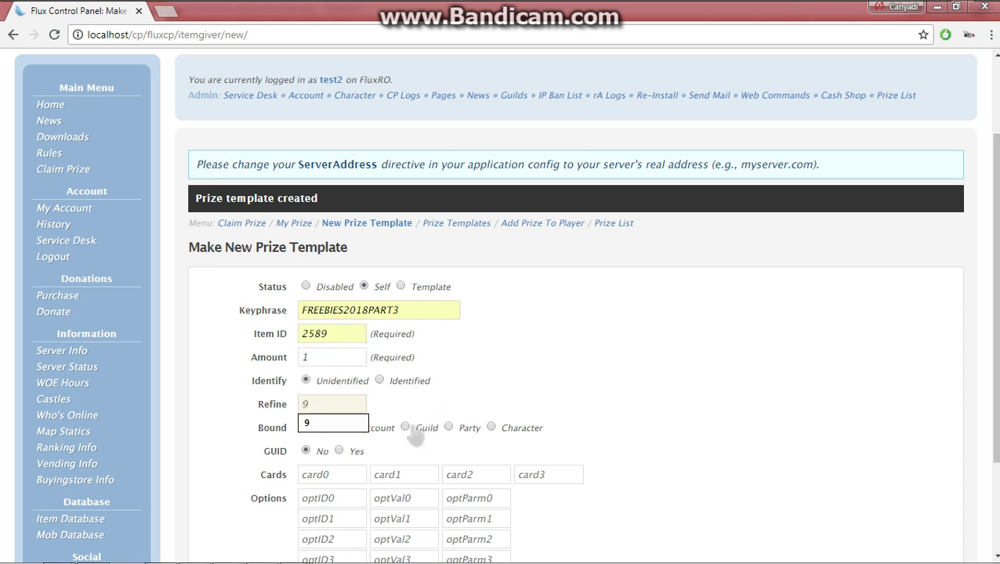
text(9)
click(389, 427)
scroll(810, 335, down, 2)
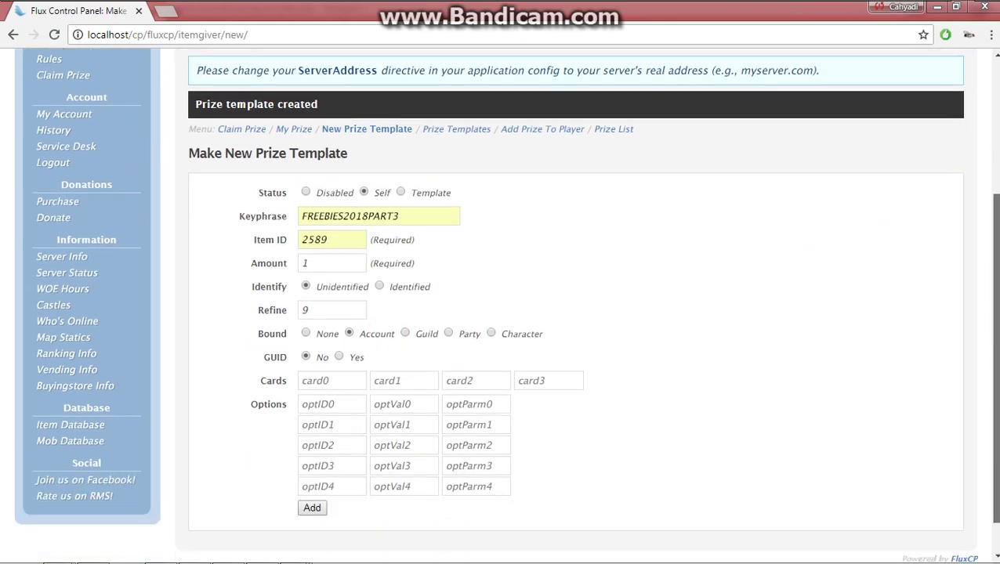
Step: Set the template's first card to 4334 and add the prize template
scroll(501, 314, down, 1)
click(333, 341)
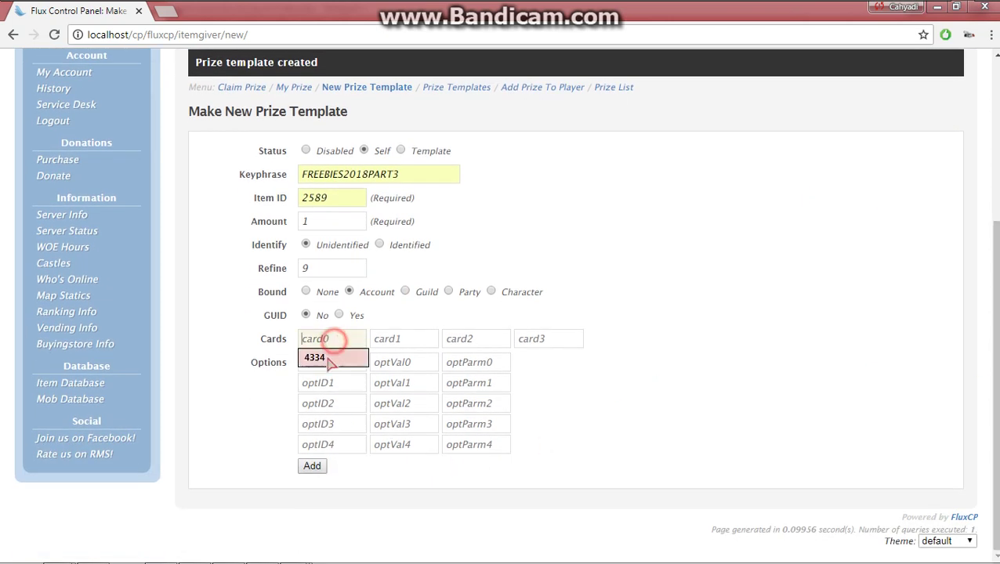
click(329, 360)
click(316, 470)
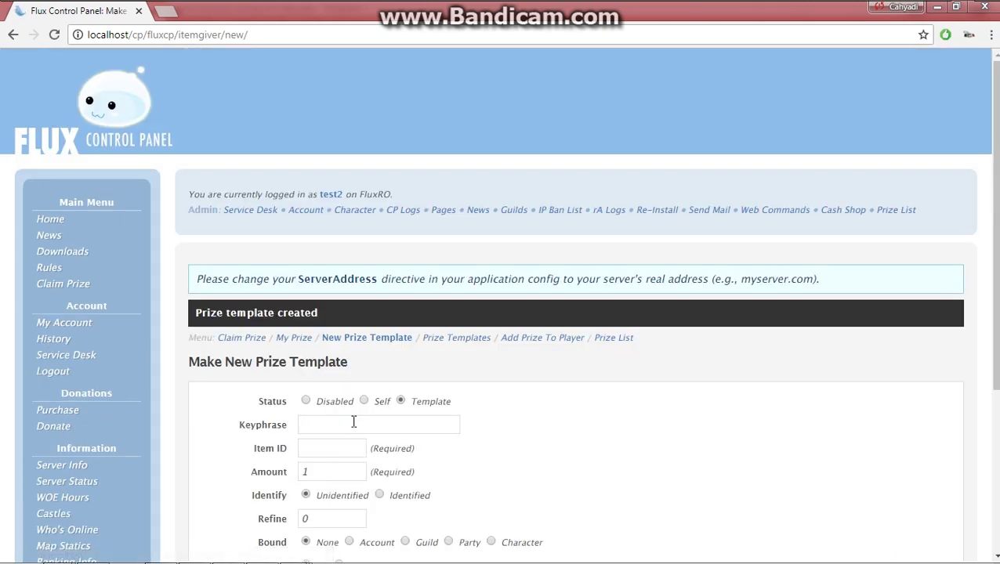
Step: Add another prize template with Self status, no keyphrase, item ID 2589 and refine 12
click(353, 422)
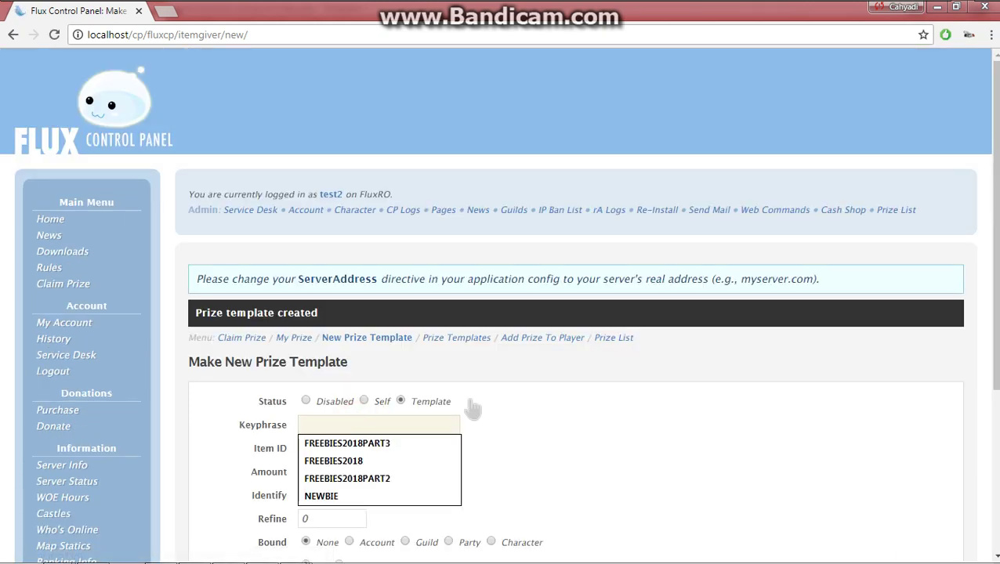
click(692, 394)
click(380, 401)
click(343, 444)
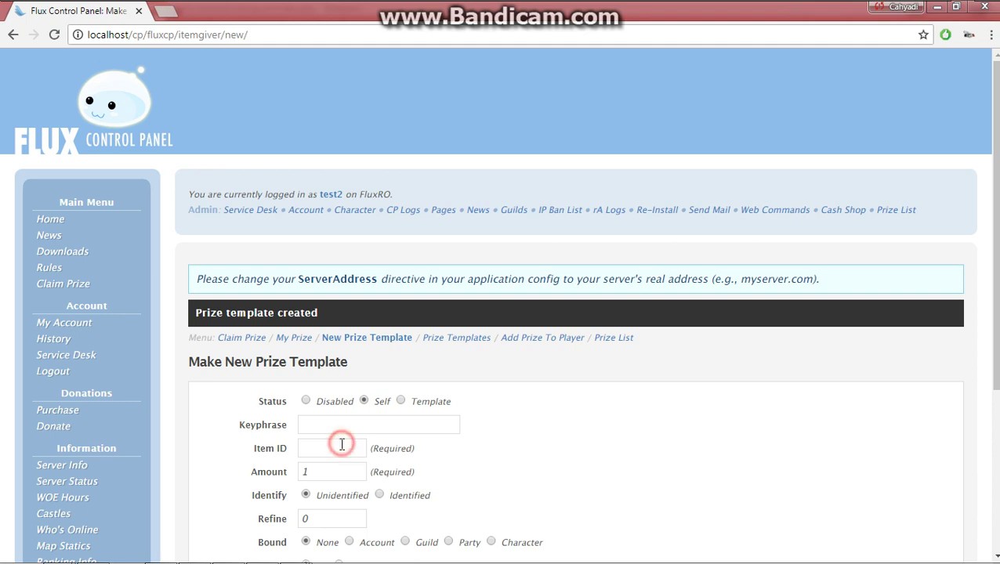
click(329, 483)
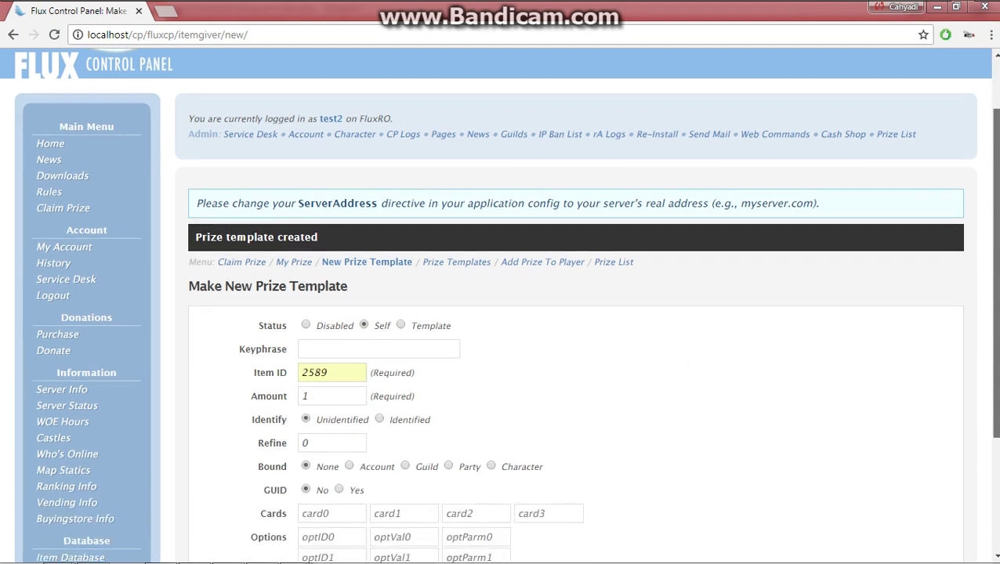
scroll(991, 510, down, 3)
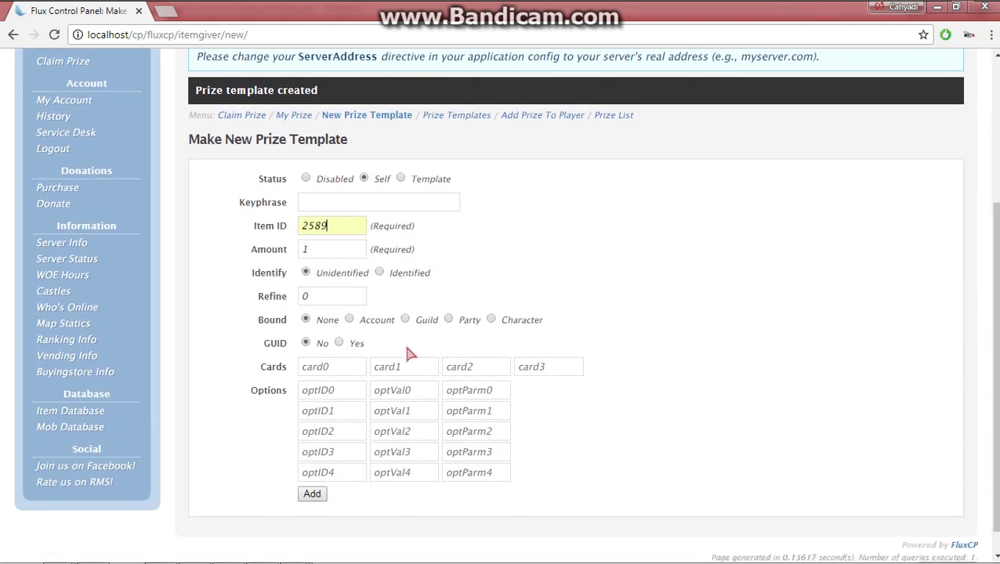
double_click(336, 299)
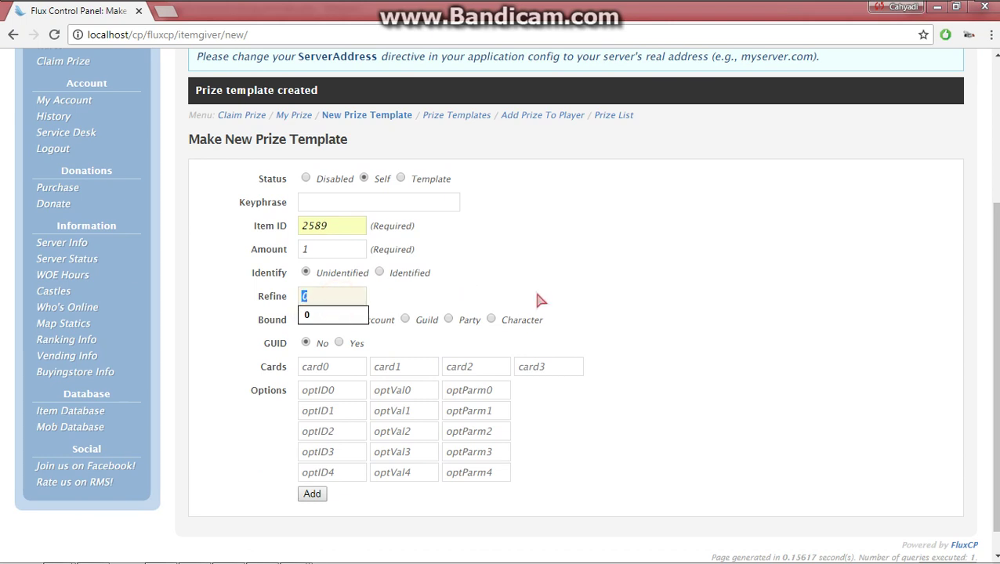
text(12)
click(322, 496)
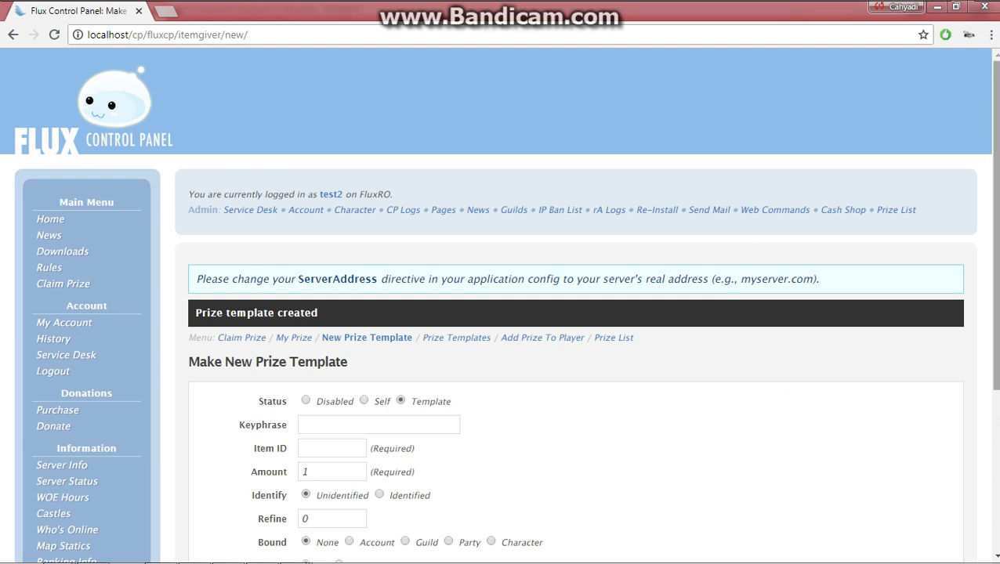
Step: Open the prize templates list and use template 15, the Template-type HE Battle Manual prize
scroll(847, 376, down, 1)
click(450, 298)
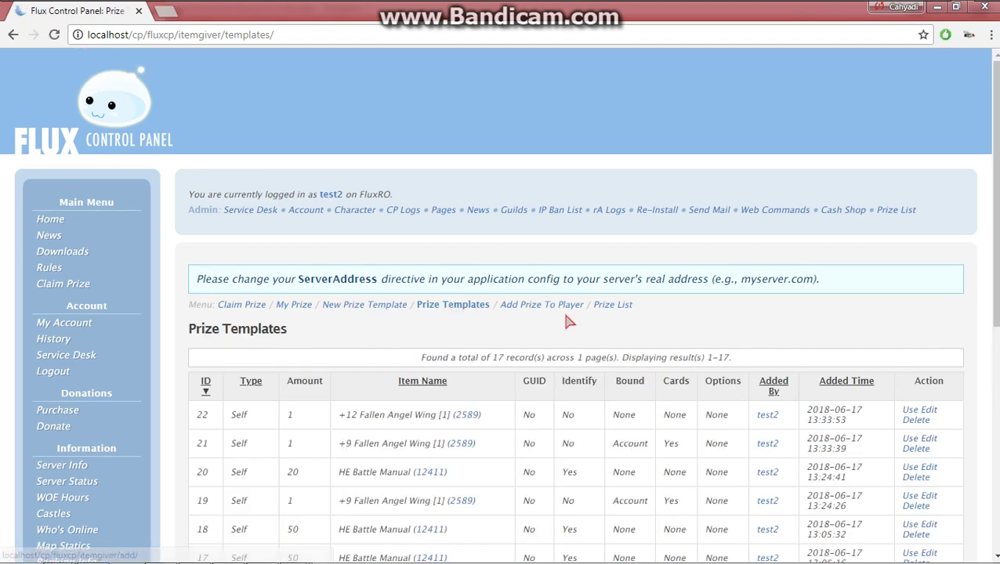
scroll(969, 268, down, 1)
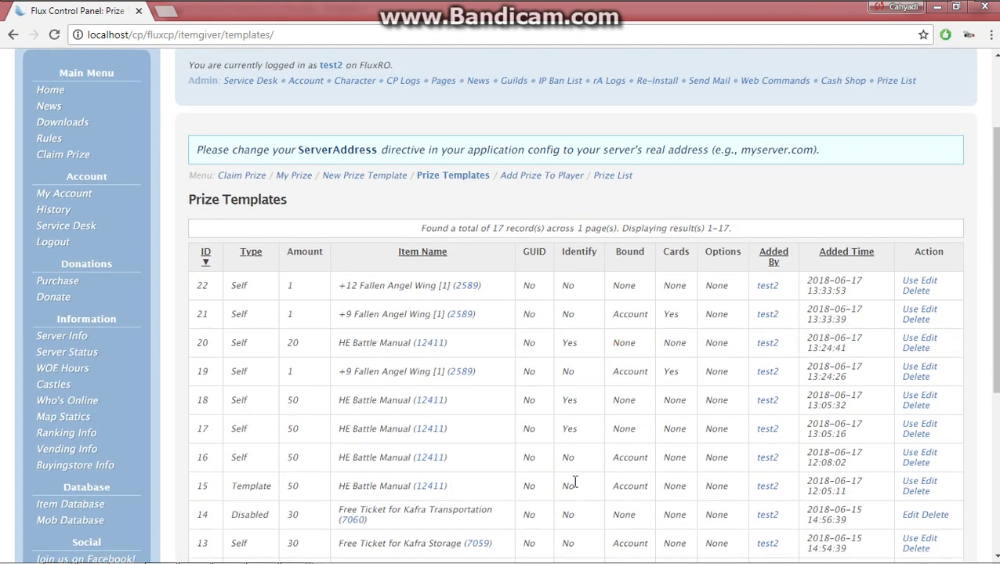
drag(574, 481, 842, 486)
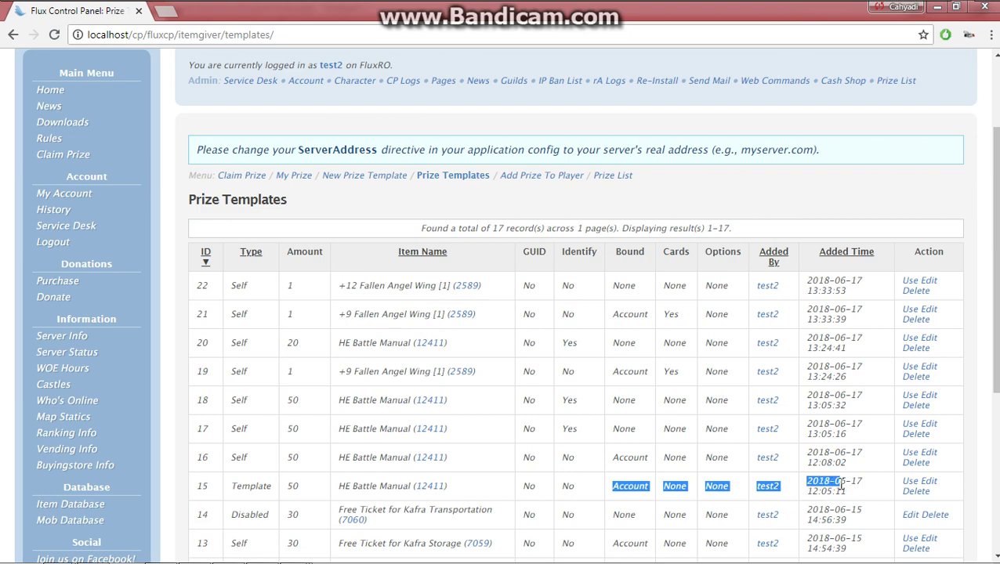
click(911, 483)
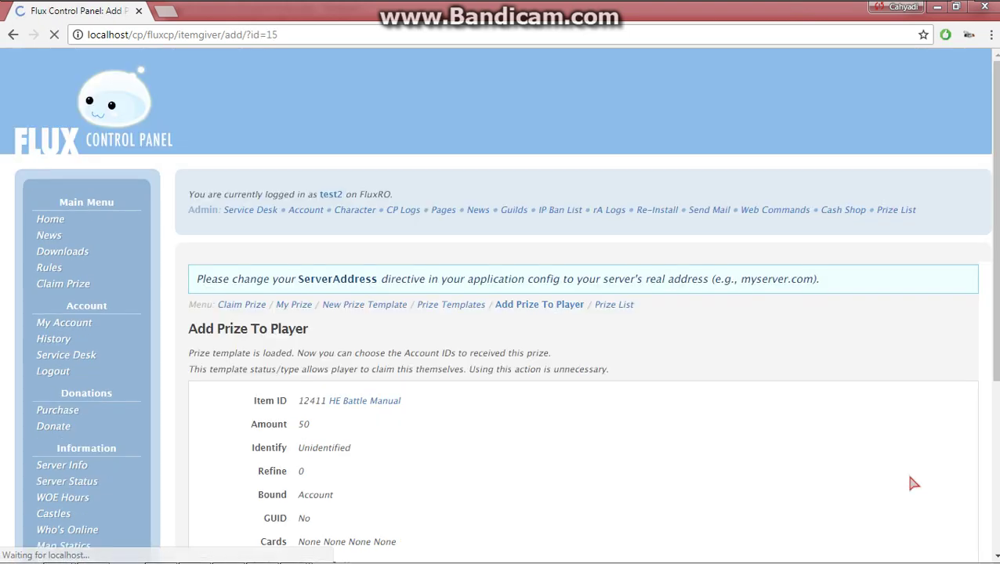
Step: Enter three comma-separated recipient account IDs and add the HE Battle Manual prize to them
scroll(790, 499, down, 4)
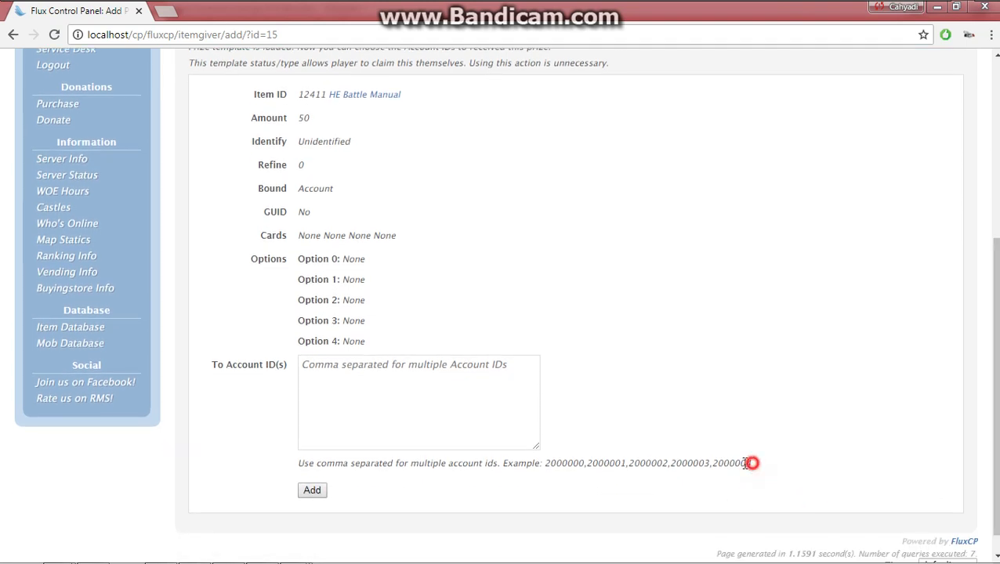
drag(750, 463, 716, 465)
click(401, 370)
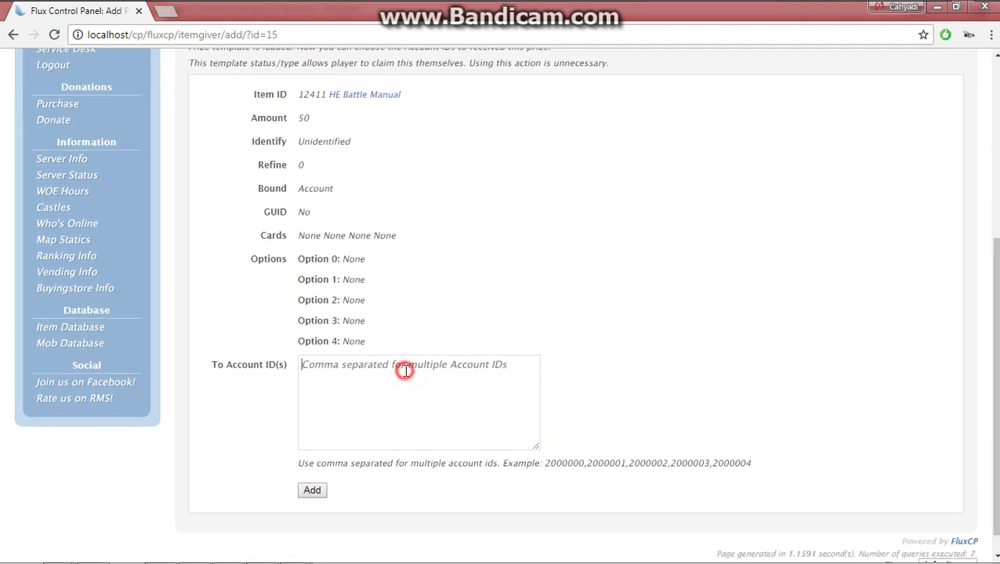
text(2000004)
key(ctrl+a)
key(ctrl+c)
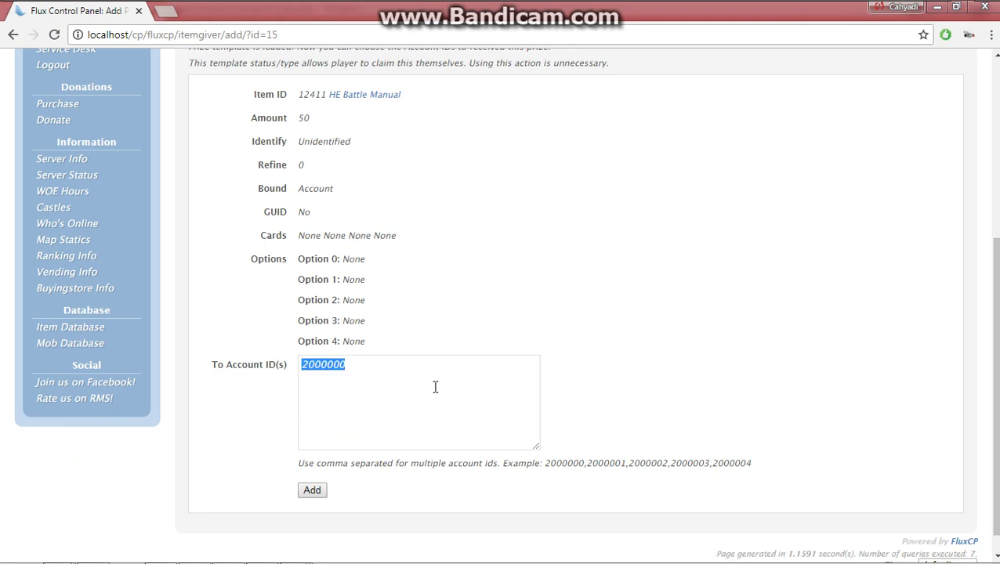
key(Right)
text(,)
key(ctrl+v)
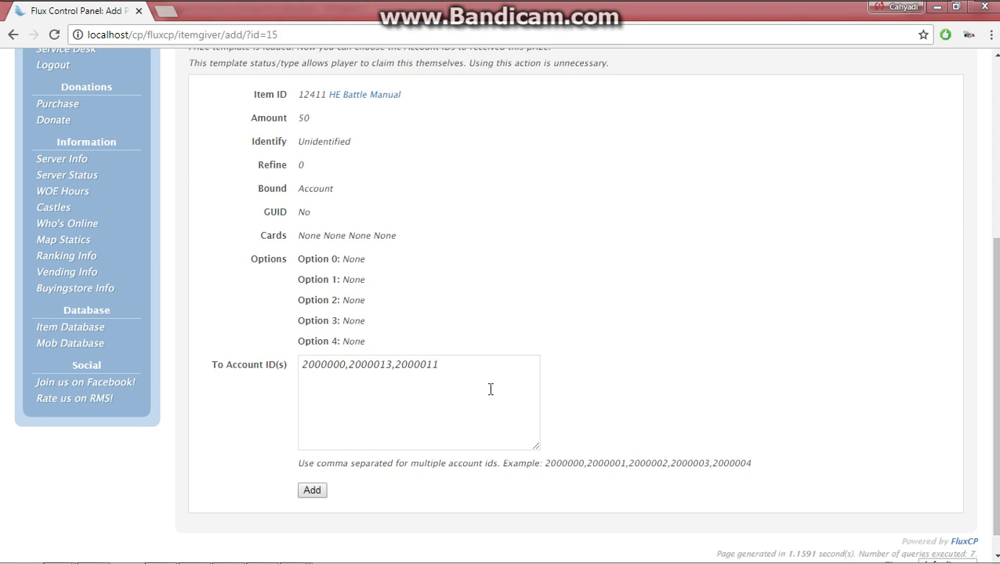
click(312, 491)
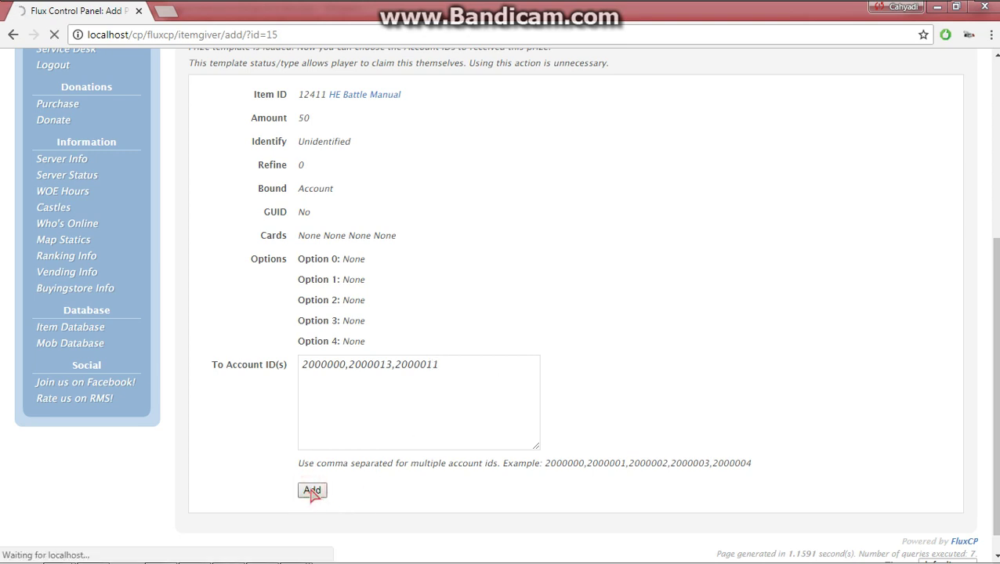
Step: Open the prize list and check the claim status of the most recently added prizes
scroll(627, 447, down, 1)
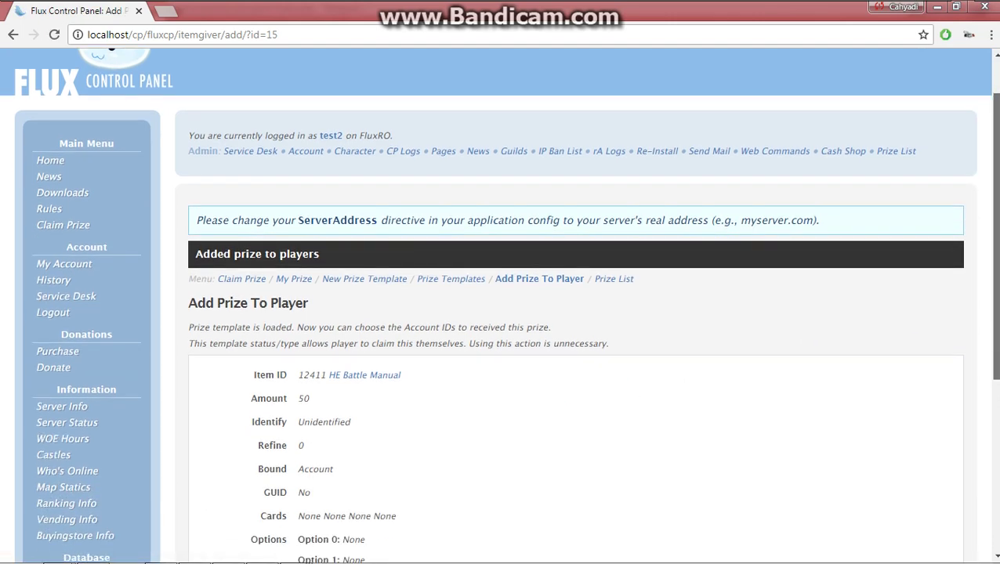
scroll(807, 292, down, 3)
scroll(807, 292, up, 1)
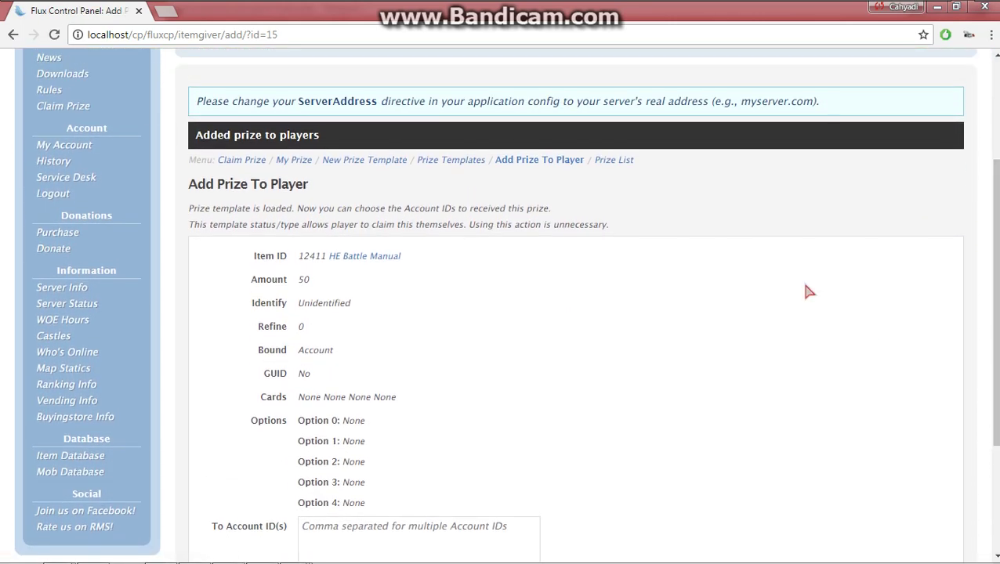
click(615, 162)
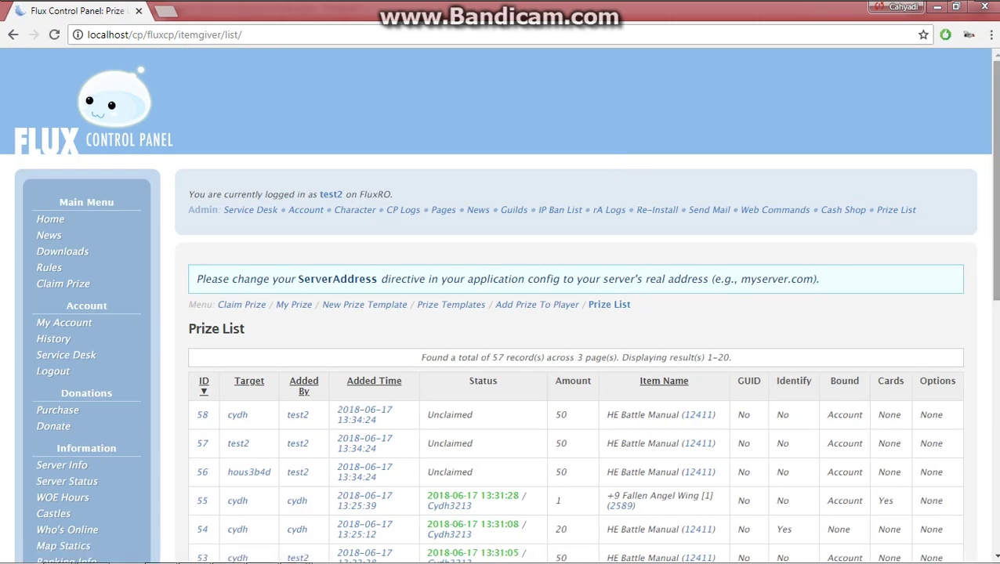
scroll(506, 331, down, 1)
drag(495, 384, 438, 300)
click(457, 230)
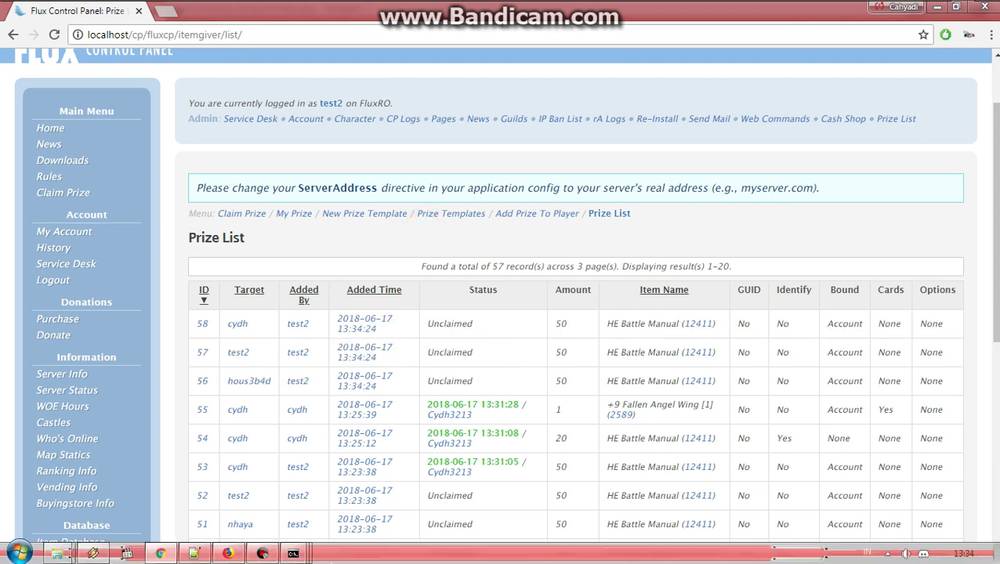
Step: Switch to Firefox and examine the player's claimable prizes and the newest HE Battle Manual entry among the owned prizes
click(228, 554)
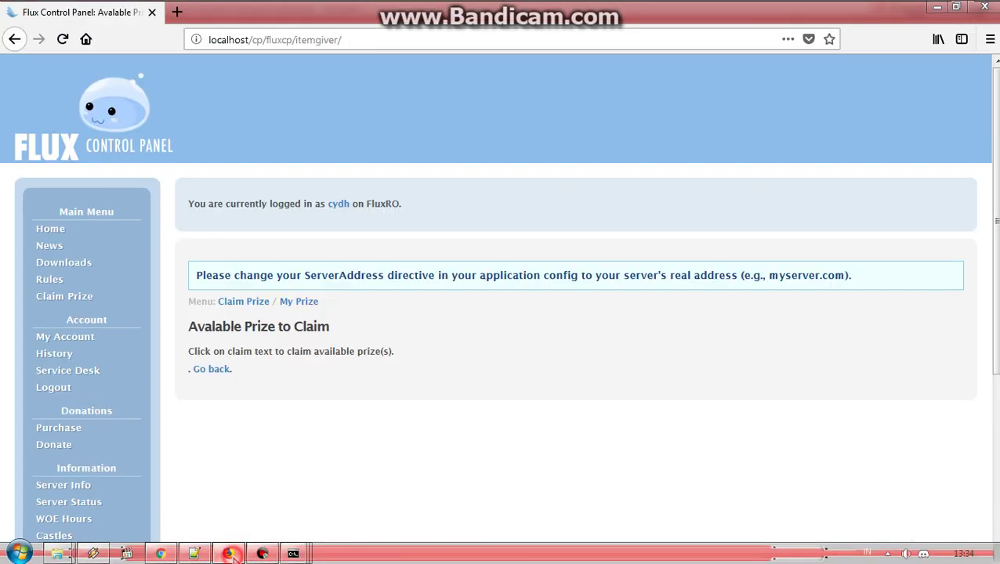
click(255, 302)
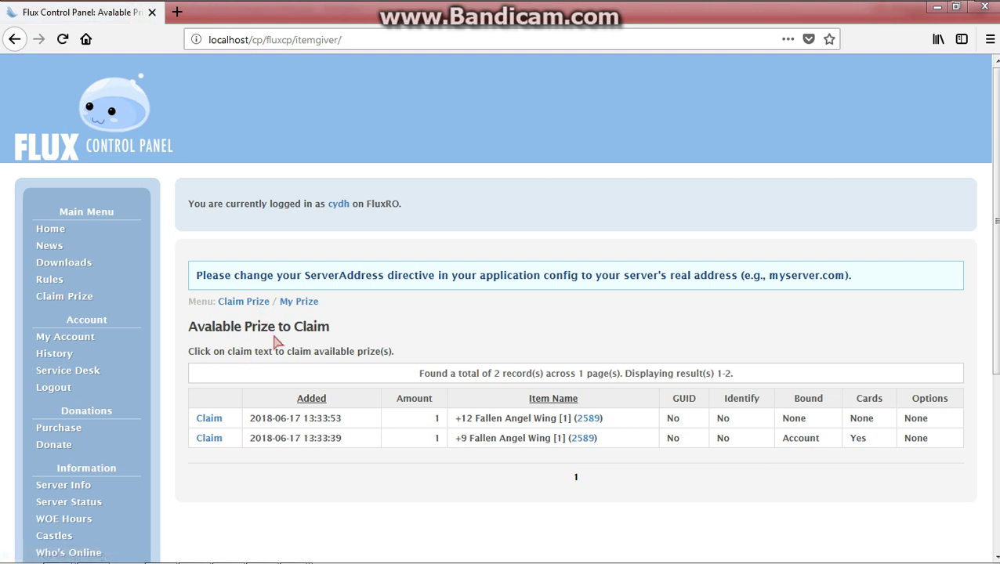
click(297, 310)
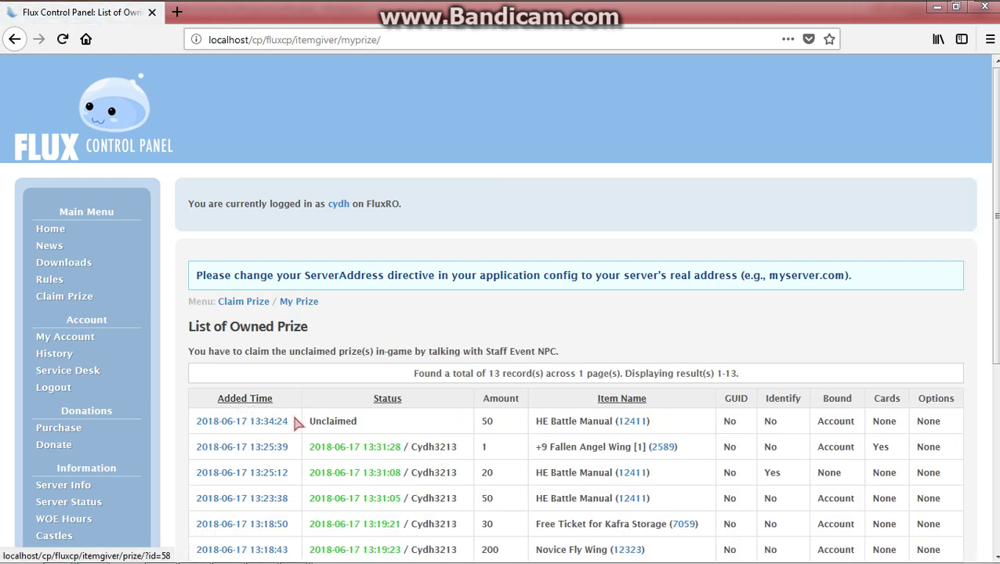
mouse_move(333, 419)
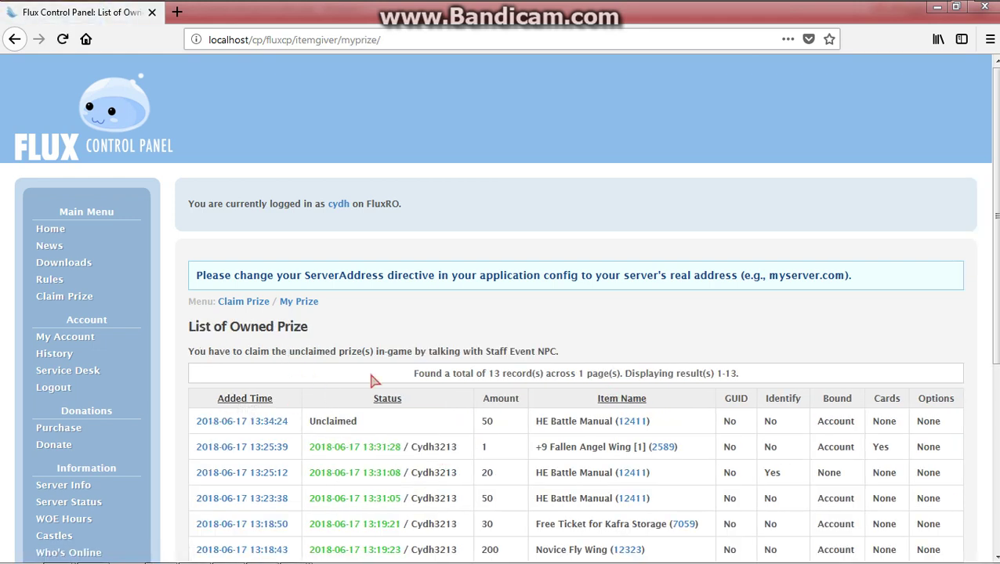
drag(523, 426, 572, 420)
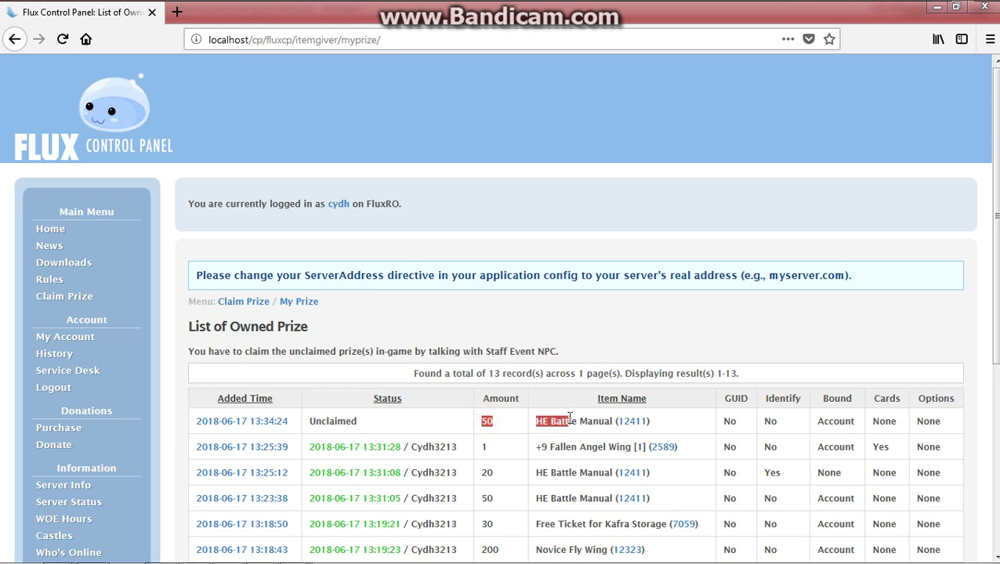
click(567, 419)
click(247, 303)
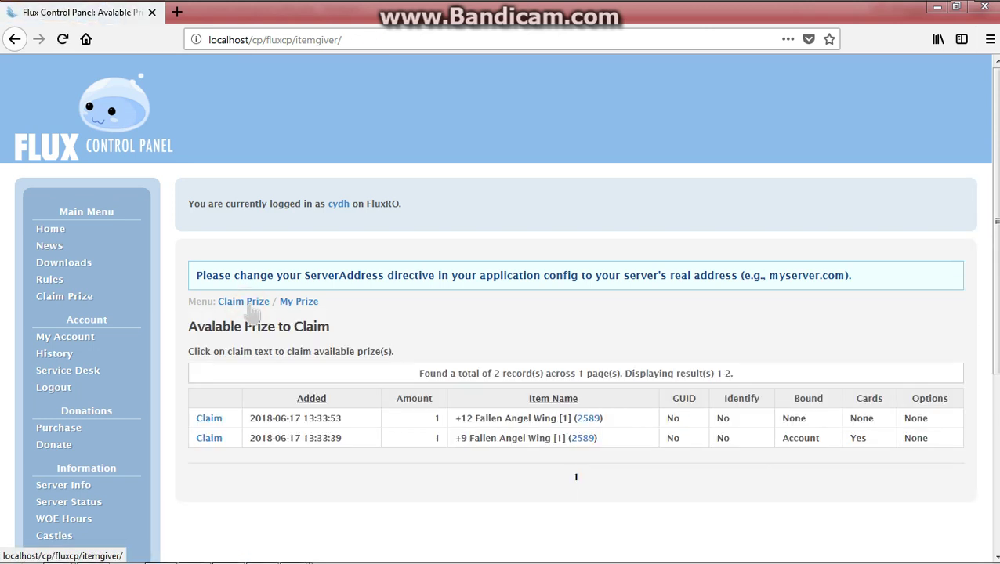
click(297, 304)
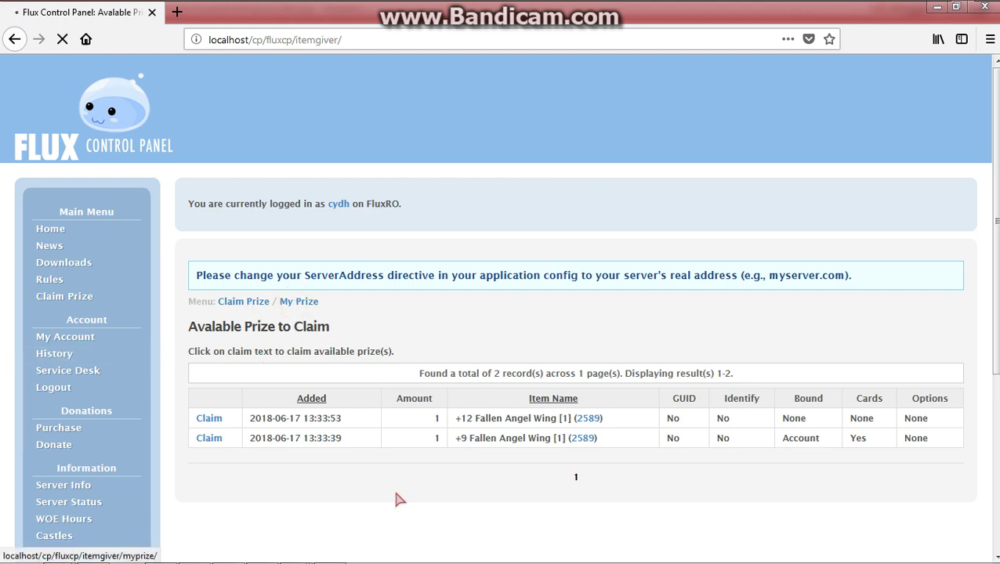
Step: Switch to the Ragexe game client, walk to the Staff Event NPC and talk to it to bring up the claimable prizes
click(330, 553)
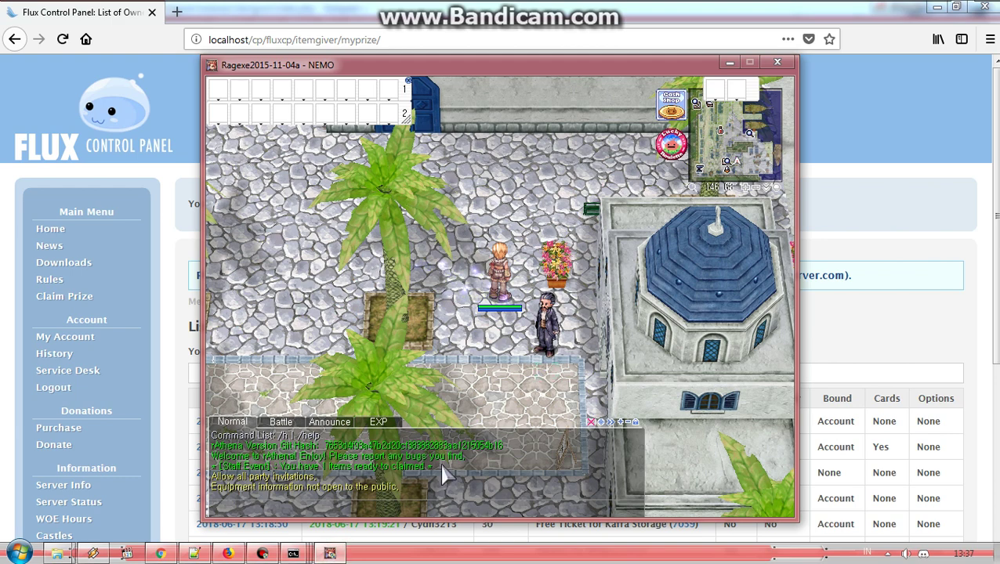
click(508, 354)
key(alt+Tab)
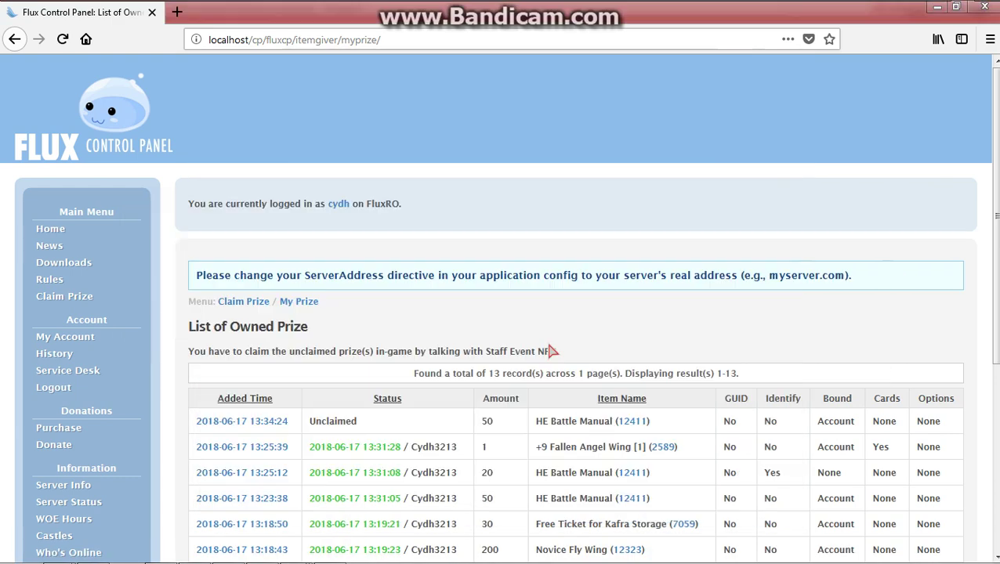
drag(310, 421, 358, 421)
click(330, 553)
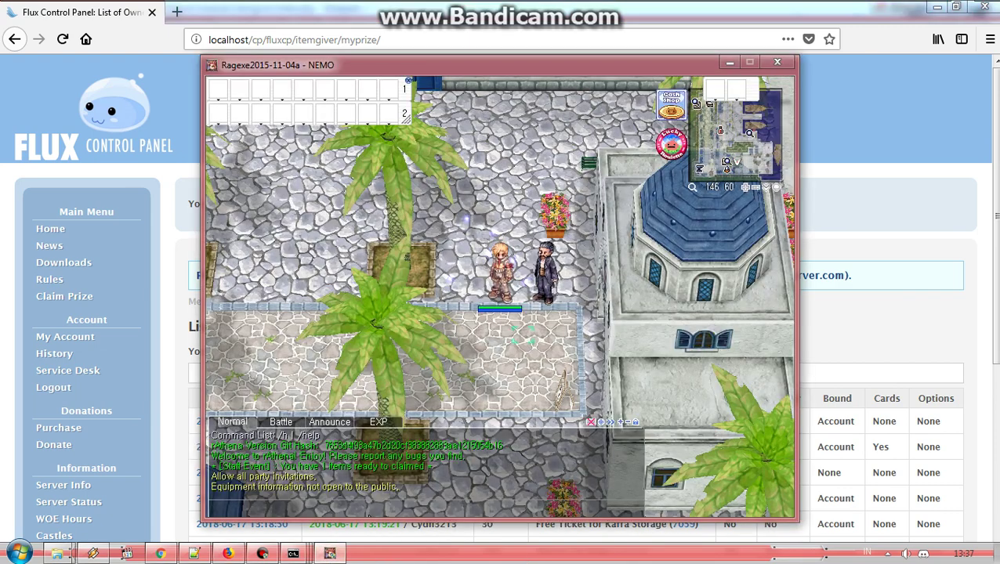
click(547, 299)
key(Return)
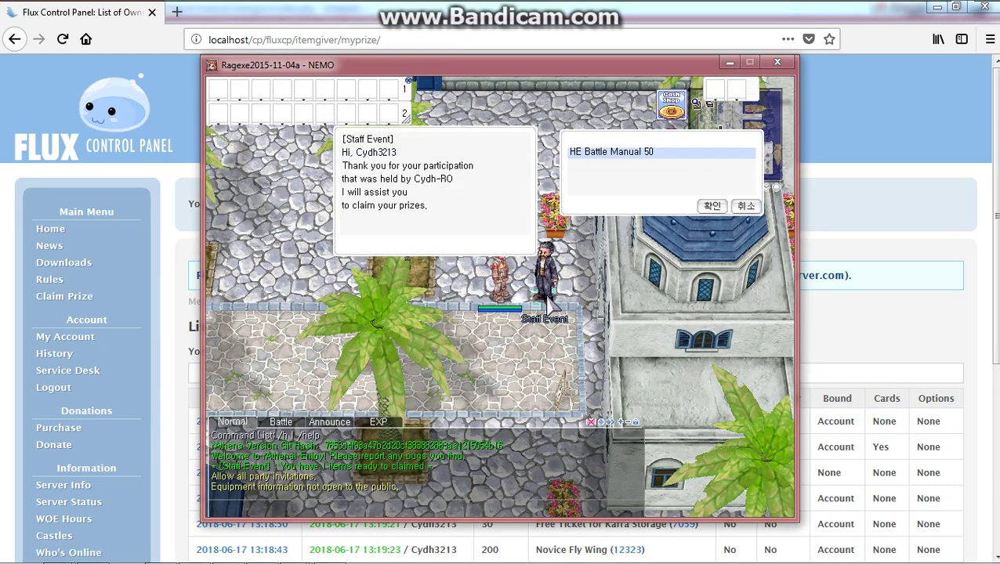
Step: Claim the 50 HE Battle Manuals from the Staff Event NPC and refresh the owned prize list in Firefox
key(Return)
key(Return)
key(Return)
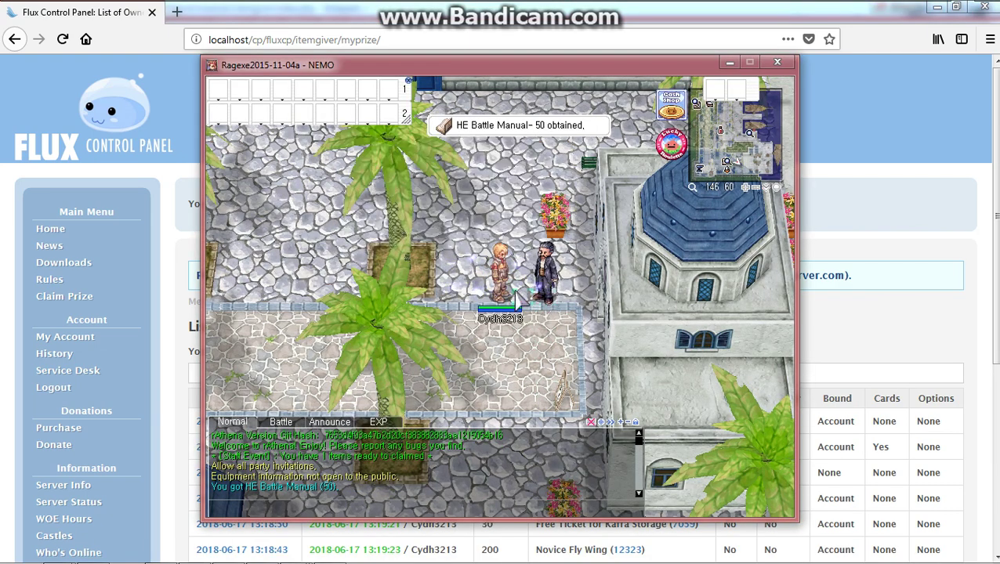
click(839, 316)
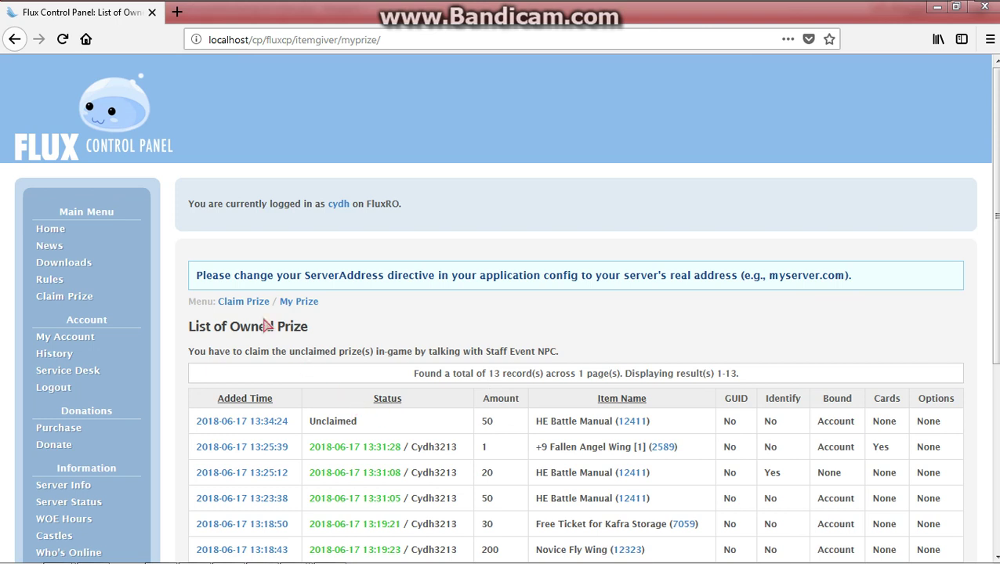
click(292, 307)
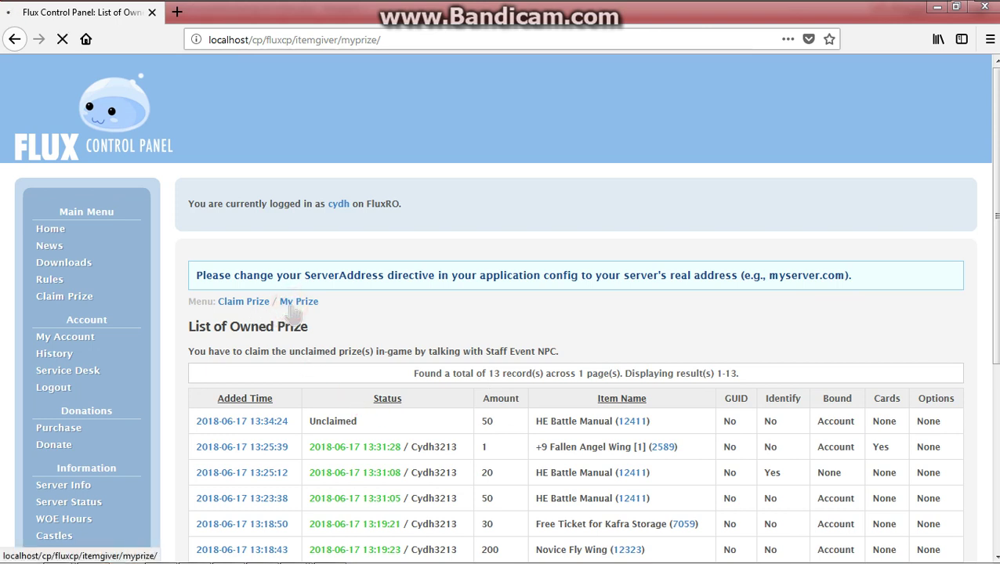
Step: Open the available prizes and claim the +12 Fallen Angel Wing from its detail page
click(260, 302)
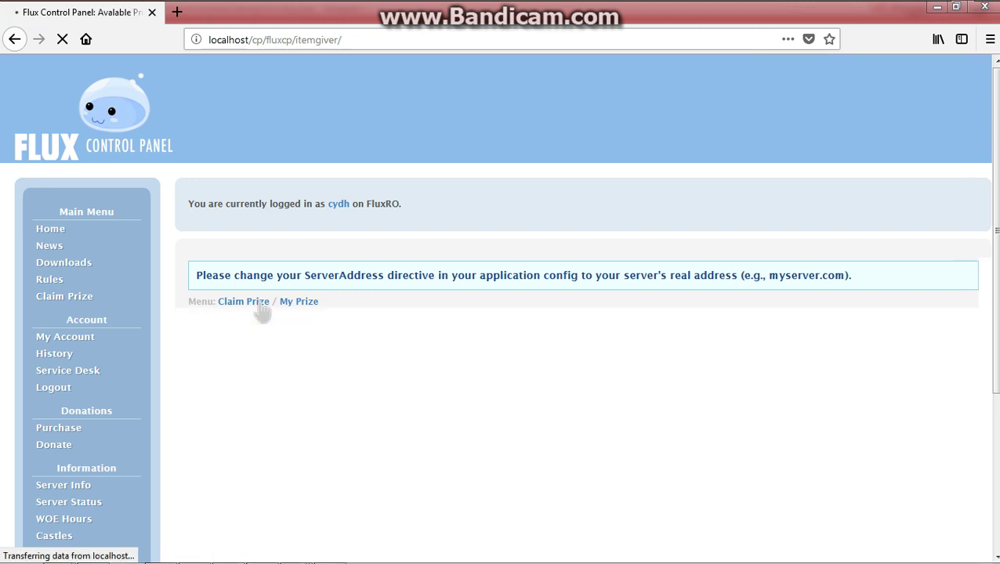
click(218, 418)
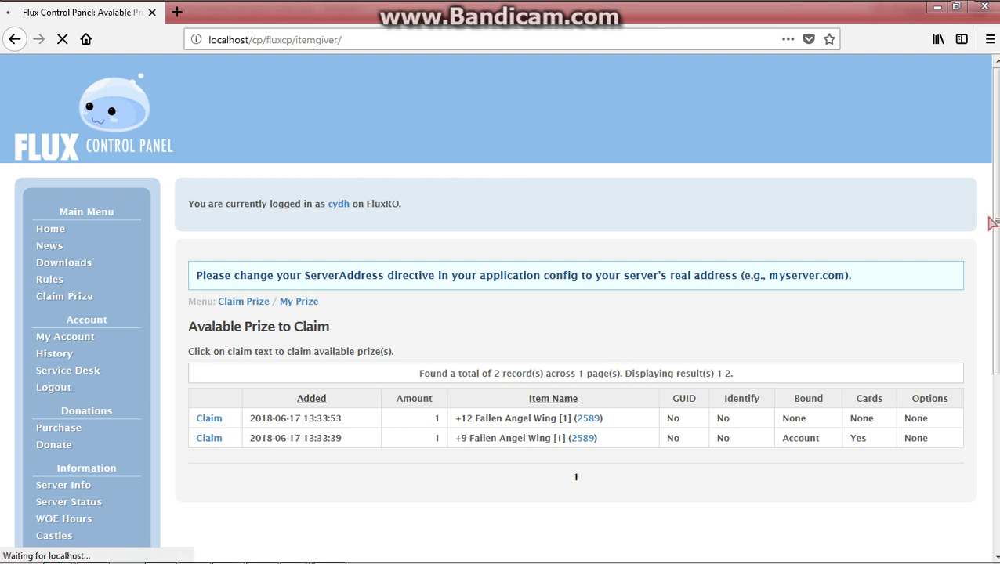
scroll(502, 313, down, 3)
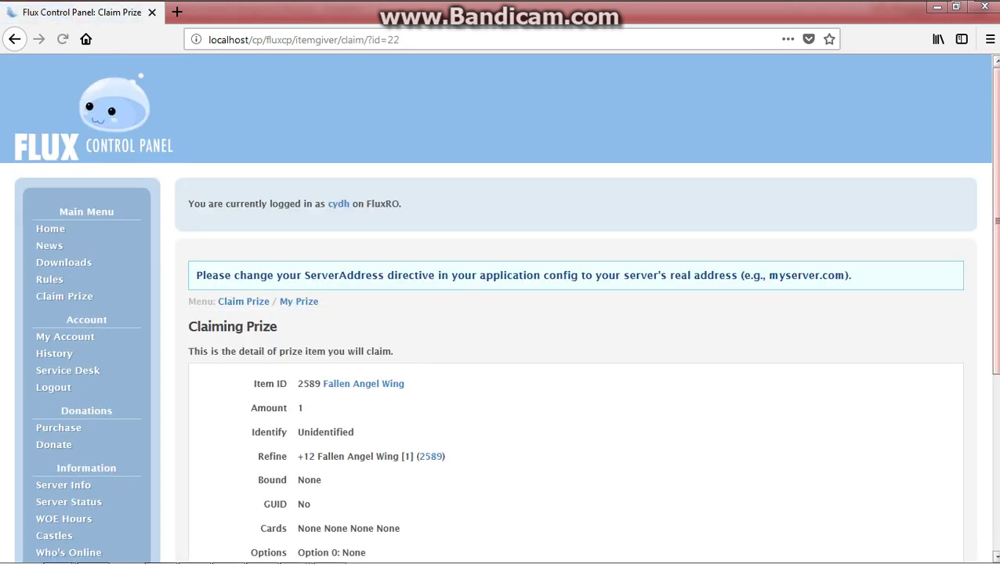
scroll(691, 421, down, 3)
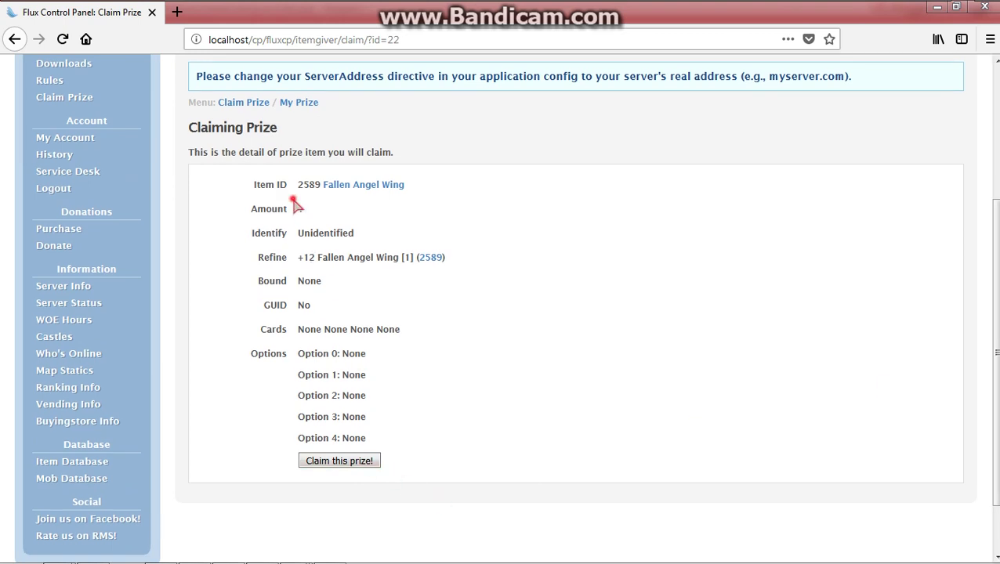
drag(296, 205, 406, 302)
click(406, 302)
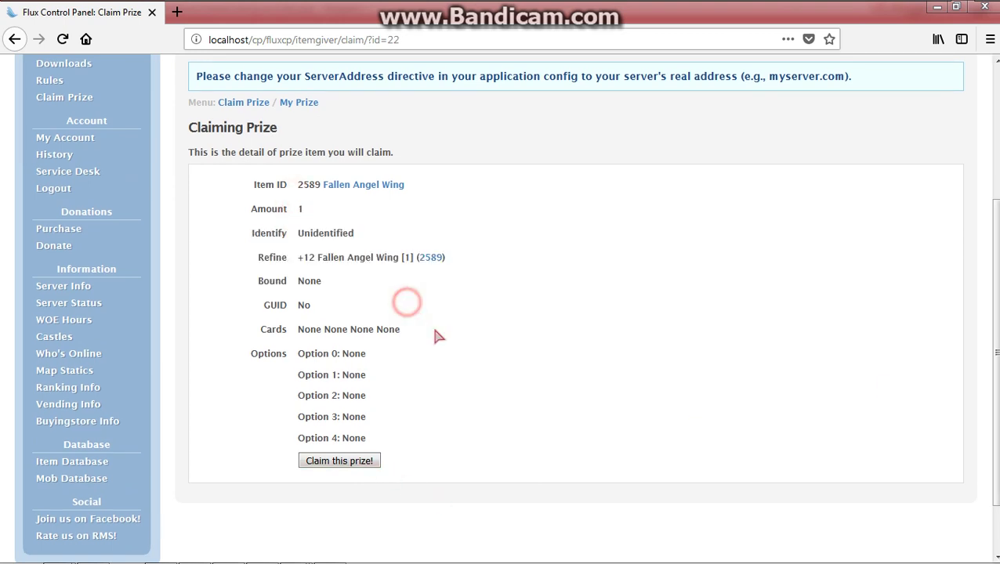
click(363, 465)
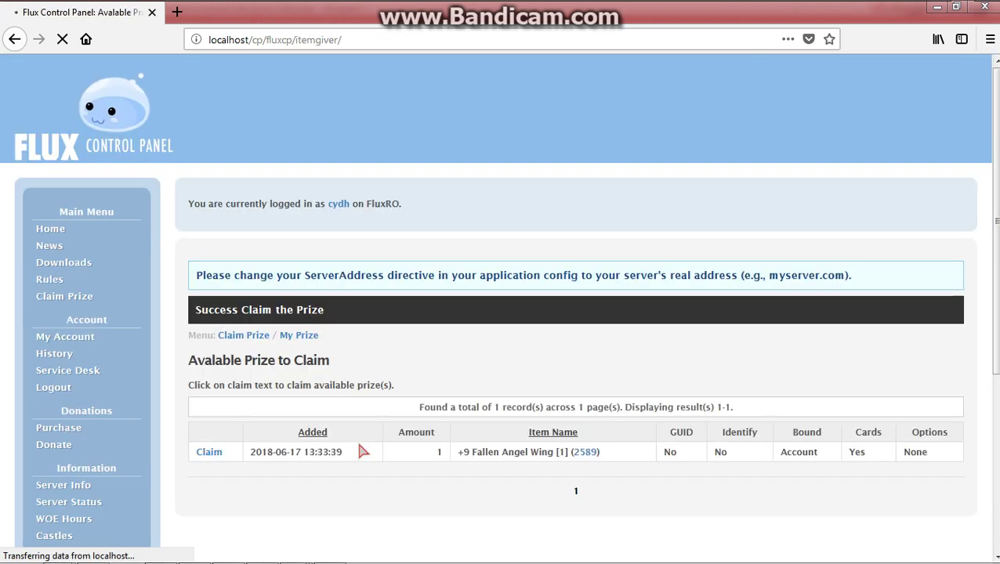
Step: Open the owned prize list, switch to the Ragexe game client and claim the +12 Fallen Angel Wing from the Staff Event NPC
click(301, 337)
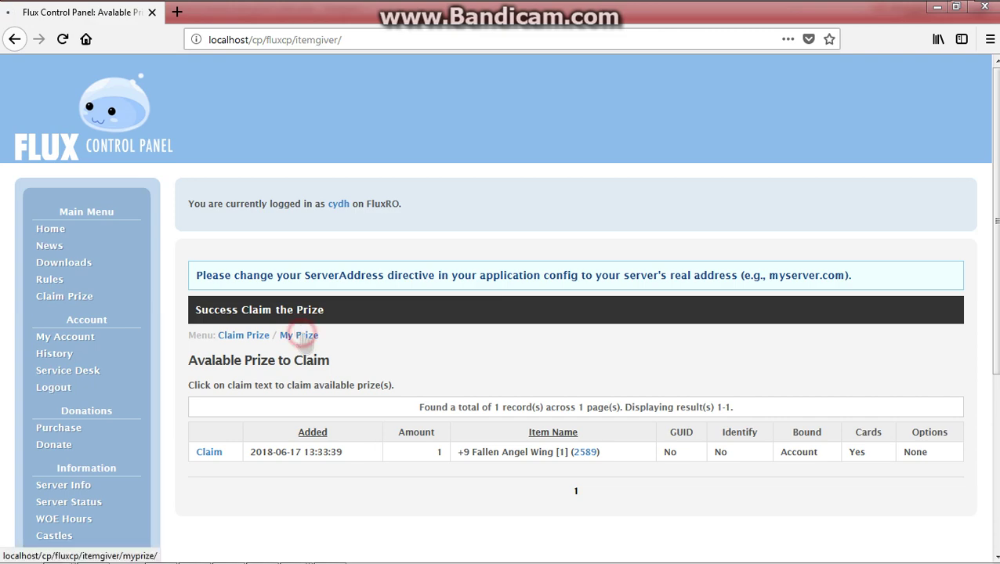
click(329, 554)
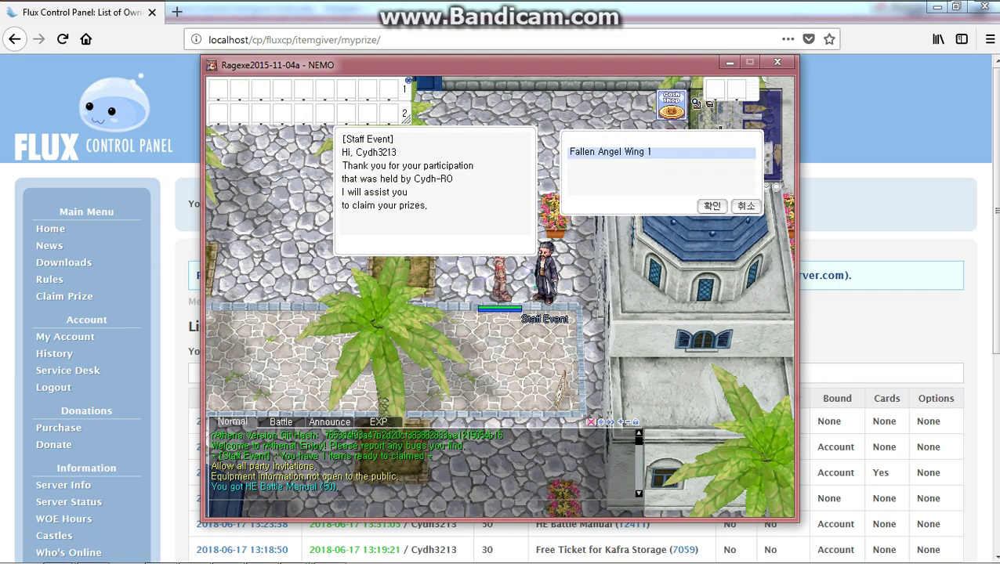
key(Return)
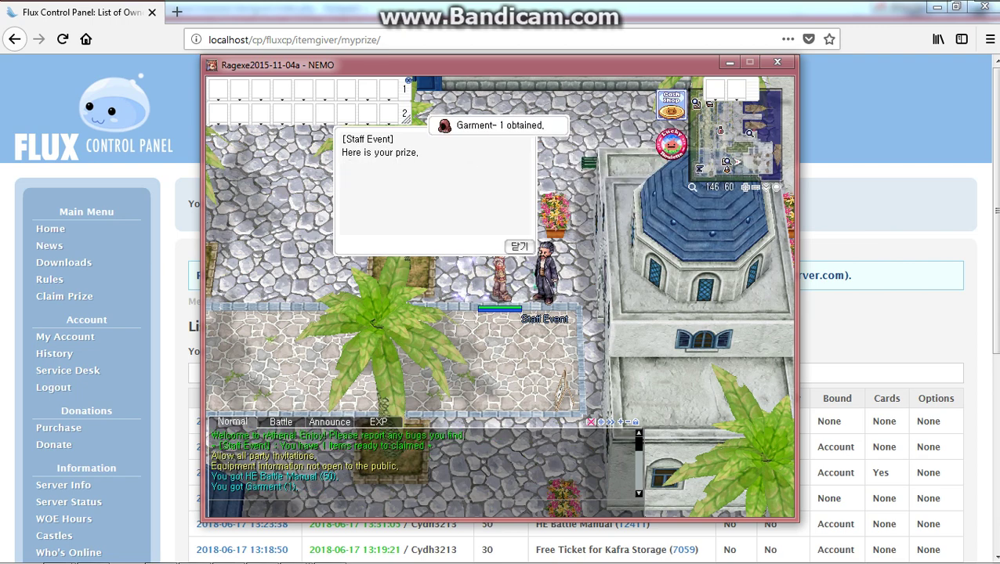
key(Return)
Step: Open the inventory and appraise both unidentified garments with Magnifiers
key(alt+e)
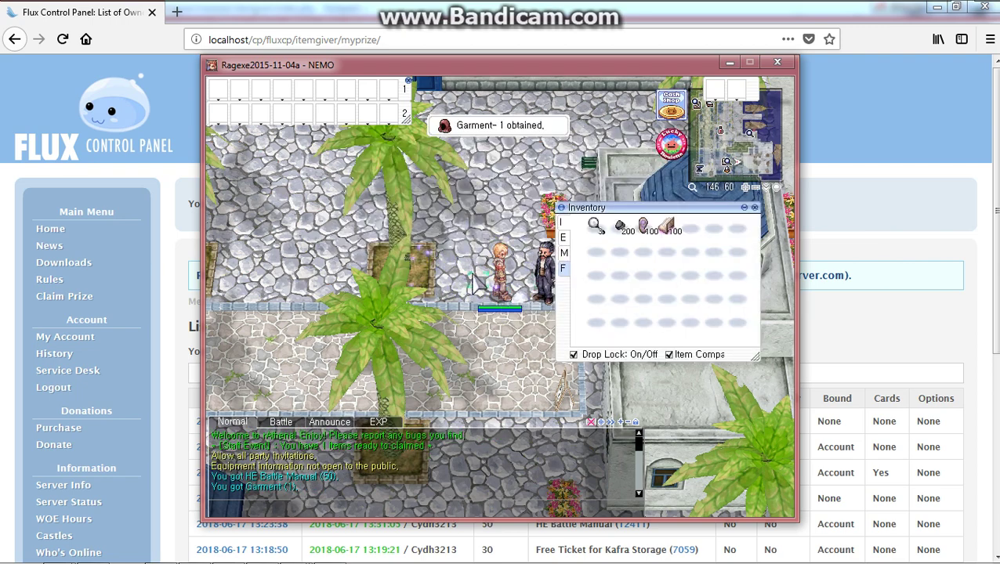
double_click(605, 232)
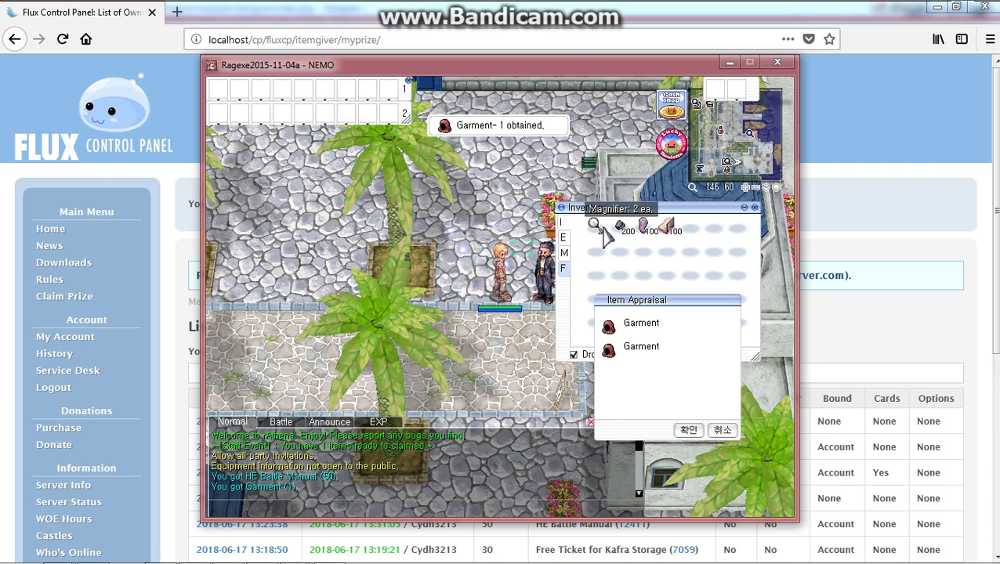
click(651, 337)
click(650, 339)
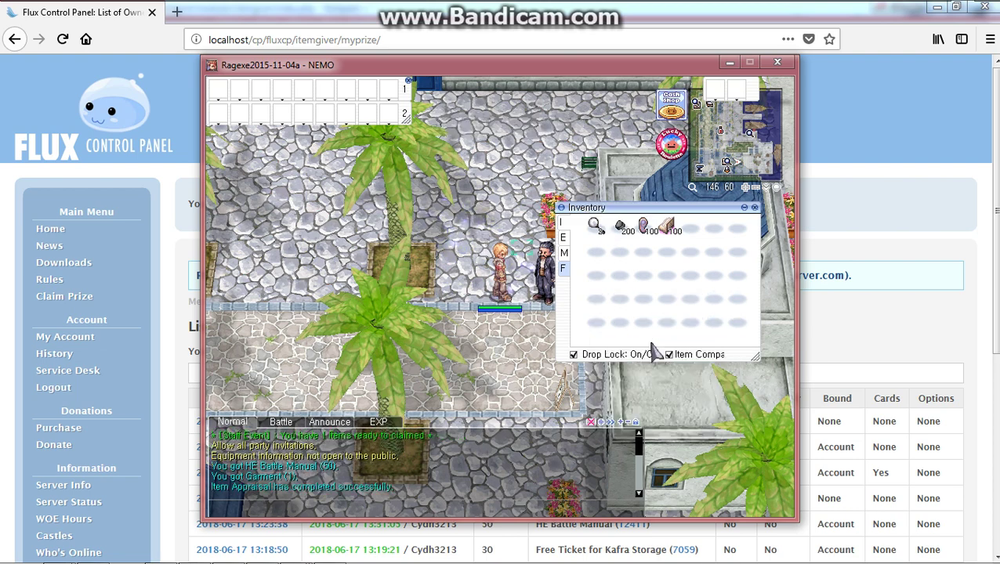
double_click(597, 227)
click(640, 326)
click(639, 325)
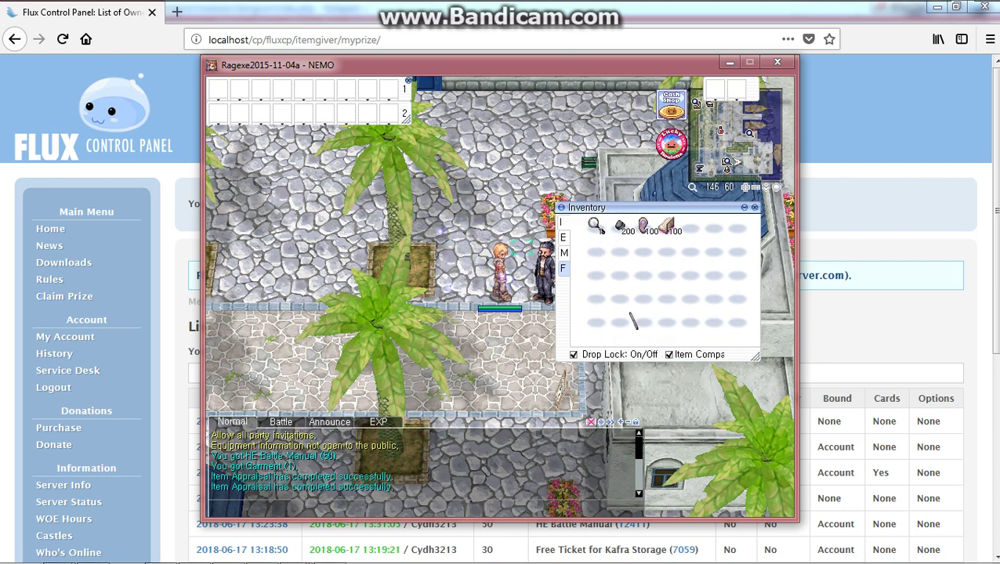
Step: Examine the +12 Fallen Angel Wing's details among the equipment items and refresh the owned prize list in Firefox
click(562, 238)
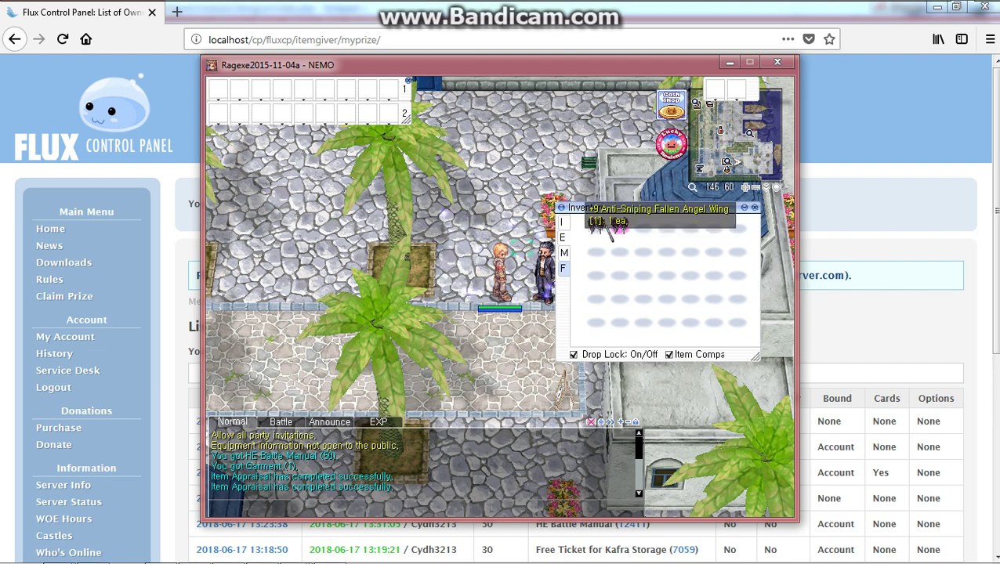
right_click(619, 225)
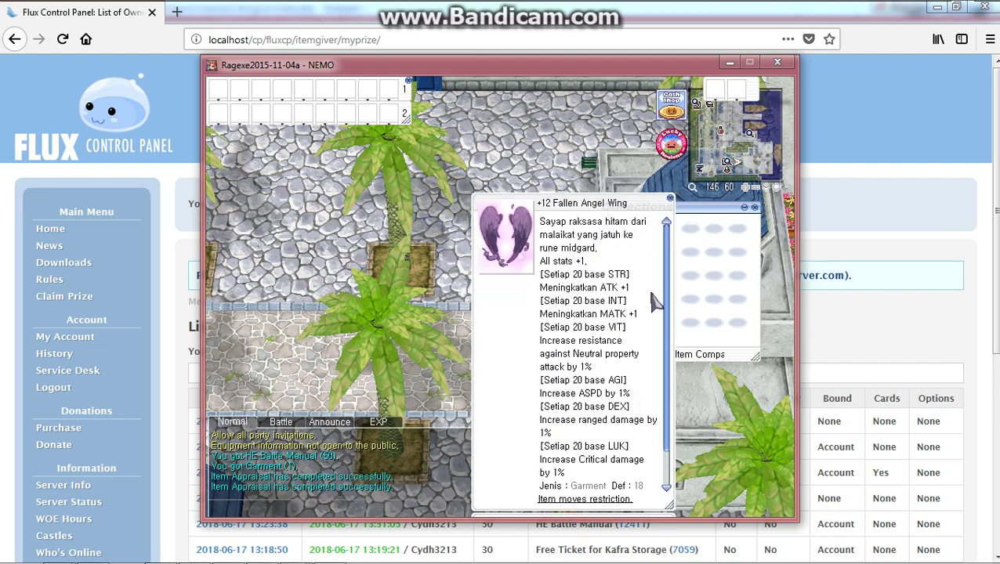
drag(613, 204, 527, 143)
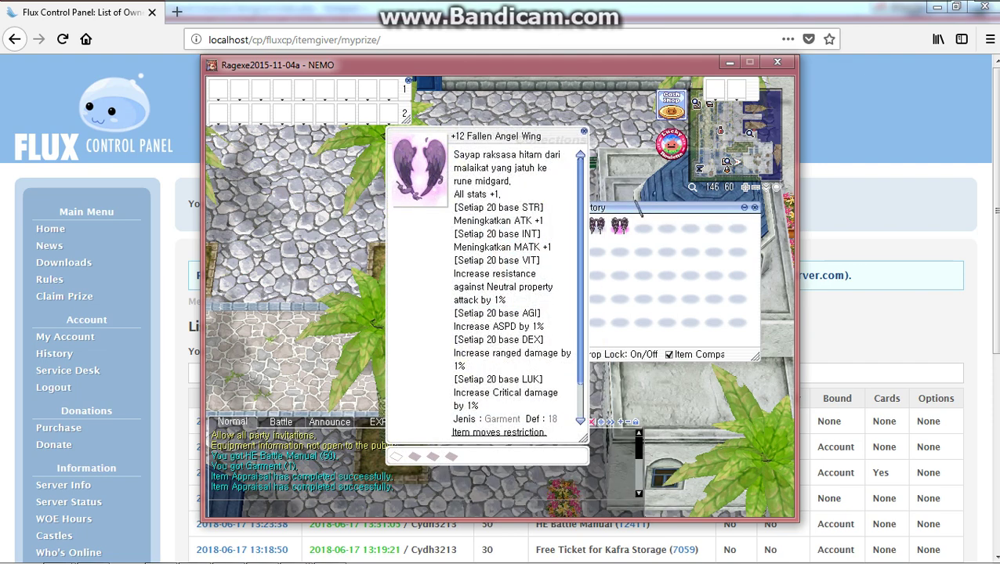
click(869, 332)
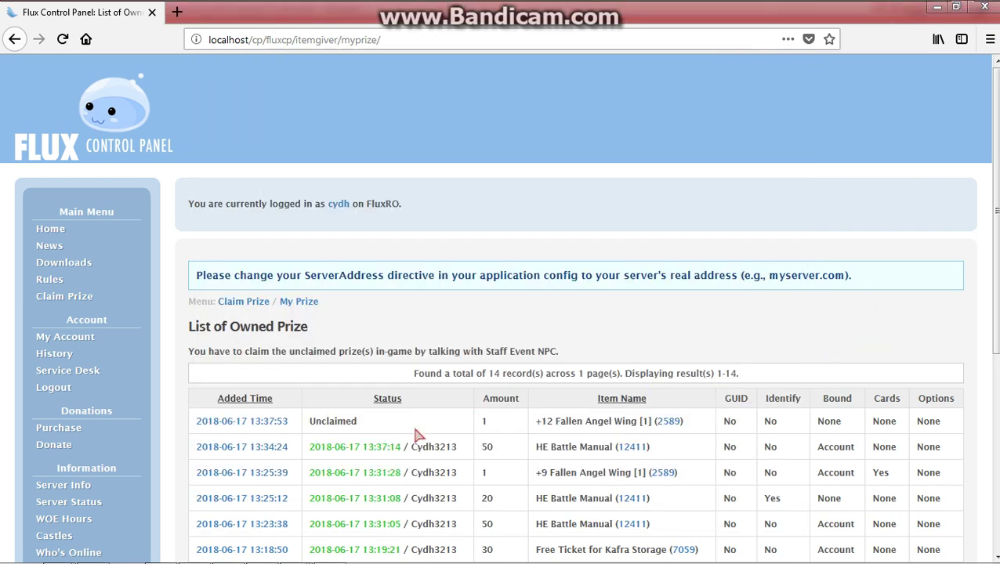
click(302, 304)
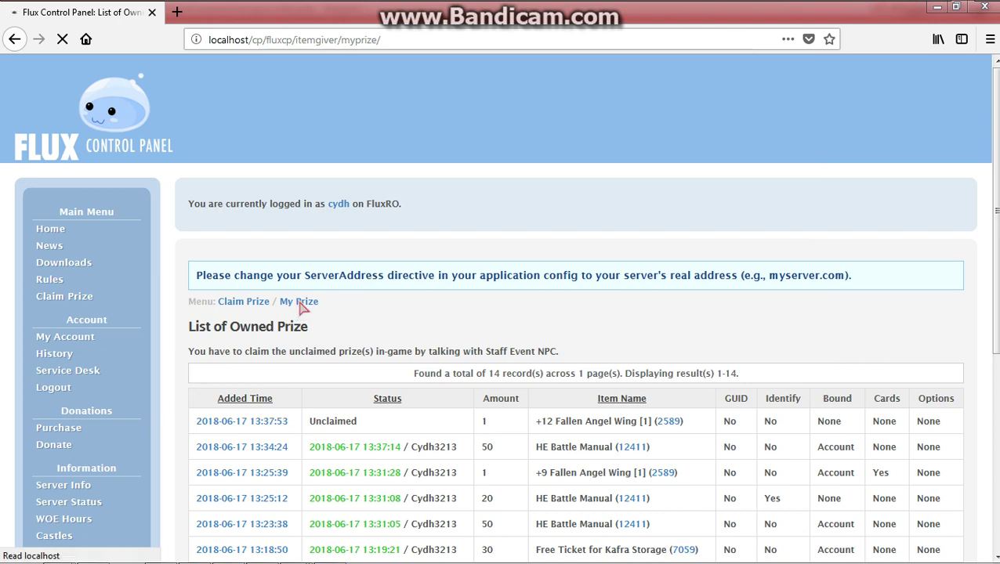
Step: Open the available prizes and claim the +9 Fallen Angel Wing by supplying its saved keyphrase
click(239, 306)
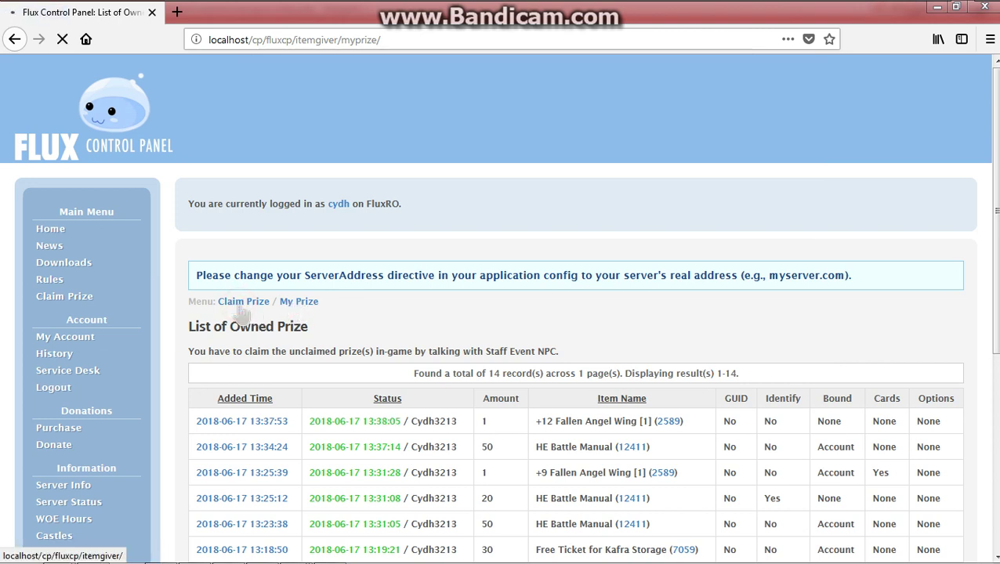
click(208, 418)
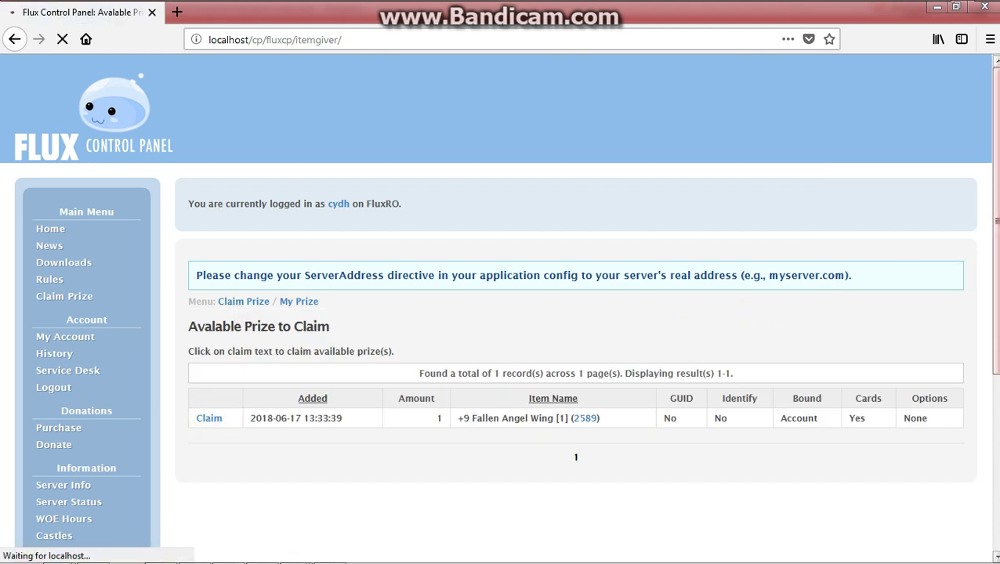
scroll(384, 226, down, 2)
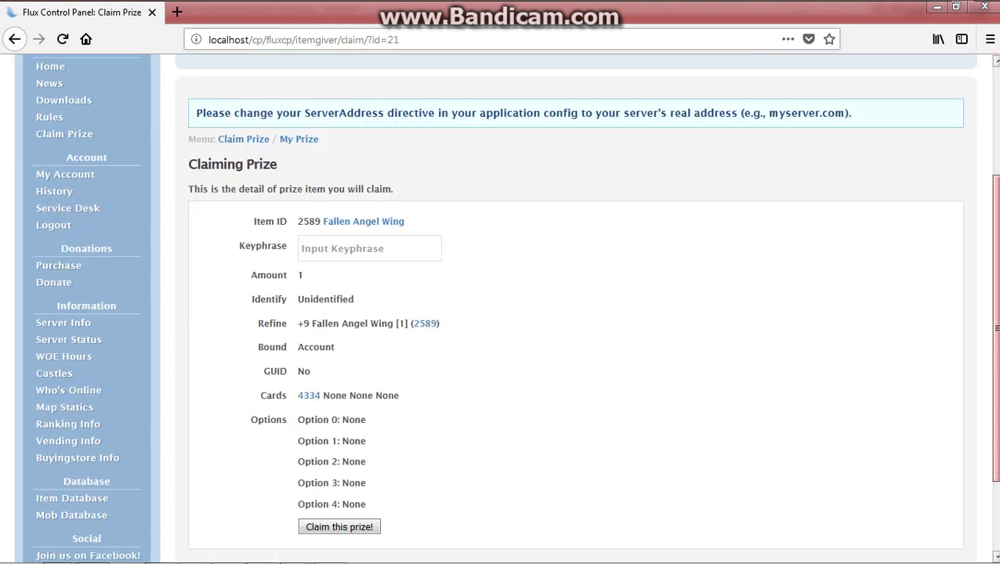
click(377, 230)
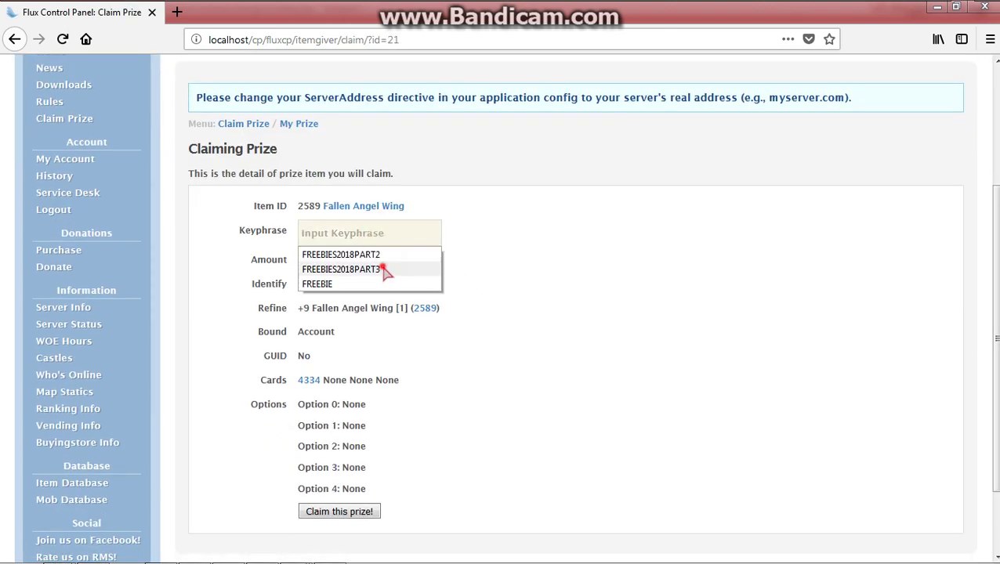
click(382, 266)
click(362, 514)
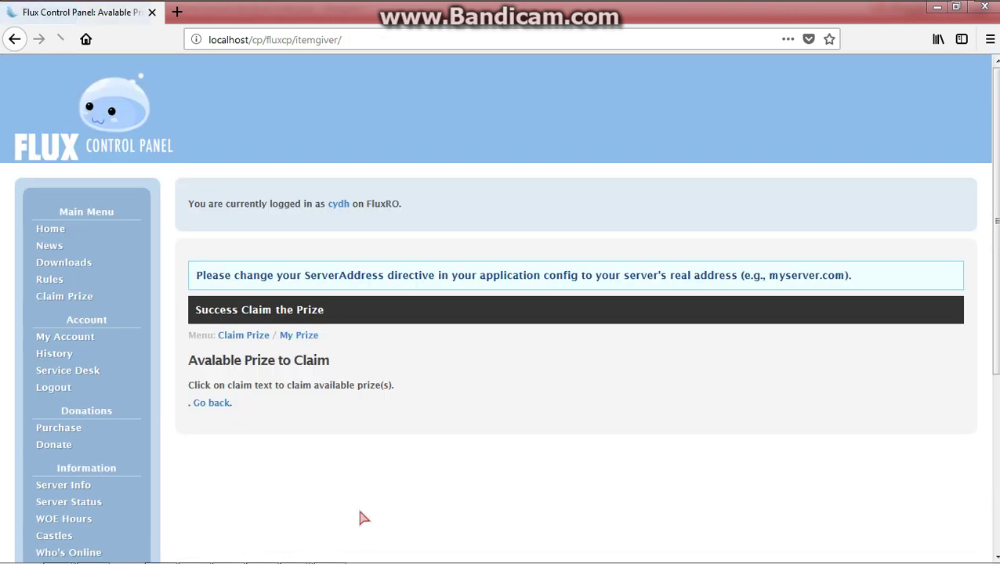
Step: Open the owned prize list, switch to the Ragexe game client and claim the +9 Fallen Angel Wing from the Staff Event NPC
click(300, 335)
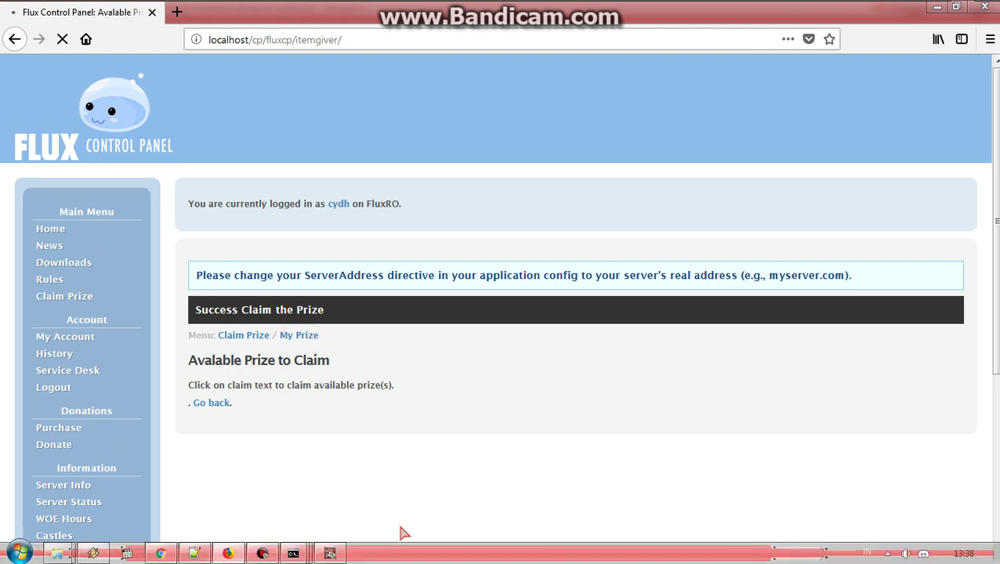
click(330, 554)
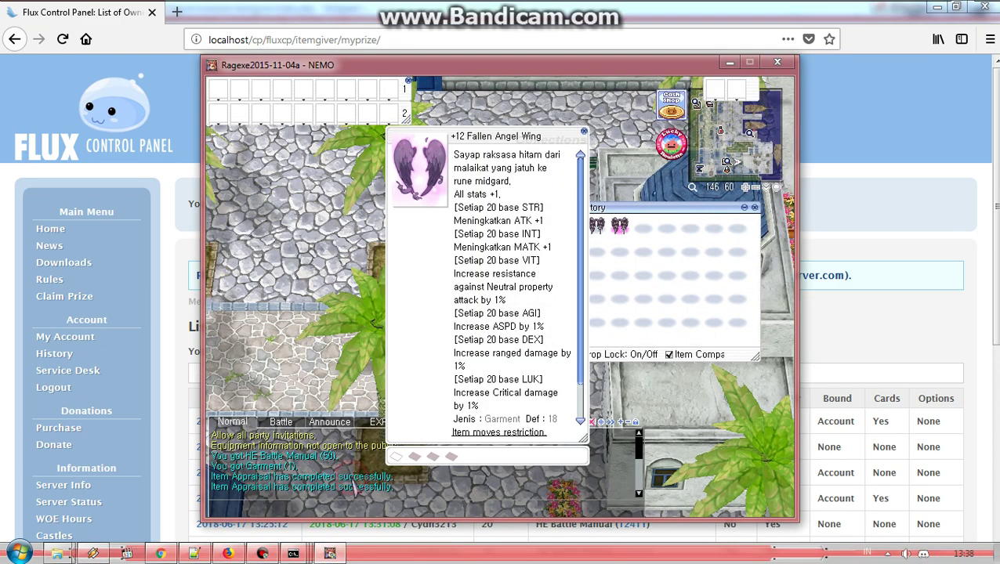
click(568, 322)
click(557, 273)
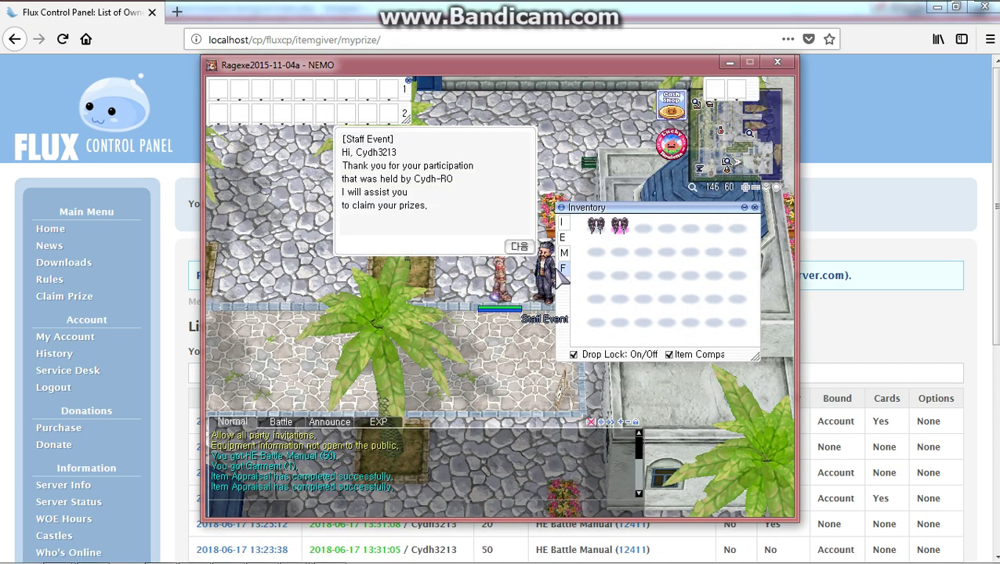
click(517, 245)
key(Return)
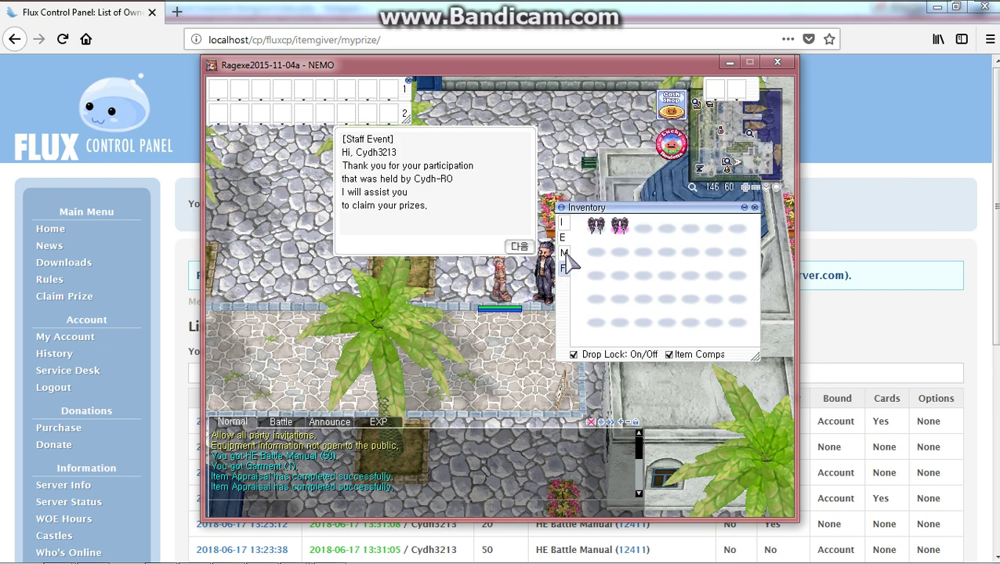
key(Return)
key(Return)
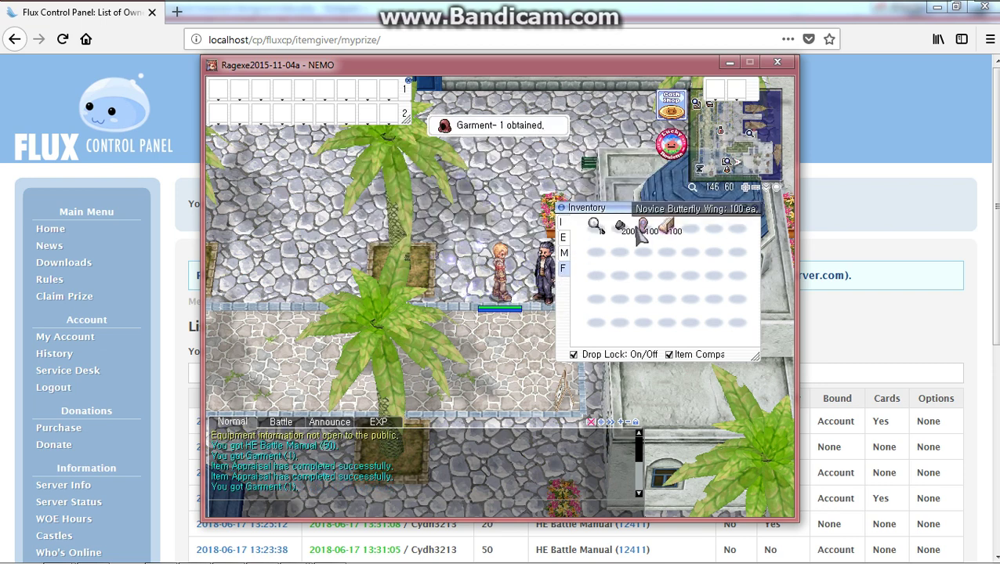
Step: Appraise the newly received garment with the remaining Magnifier
double_click(597, 228)
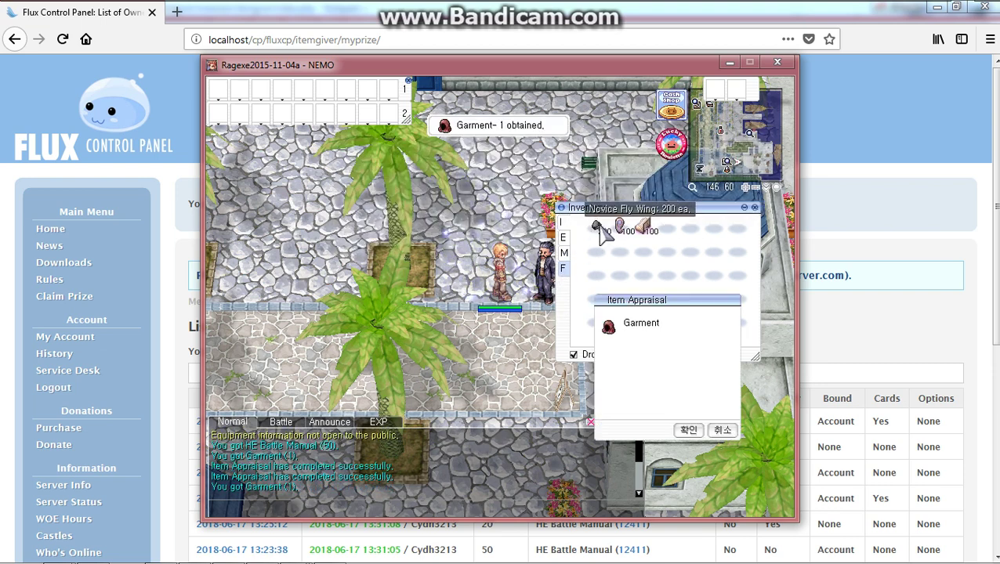
click(644, 326)
key(Return)
Step: Examine the newest +9 Anti-Sniping Fallen Angel Wing and its slotted card, and return to the owned prize list in Firefox
click(562, 238)
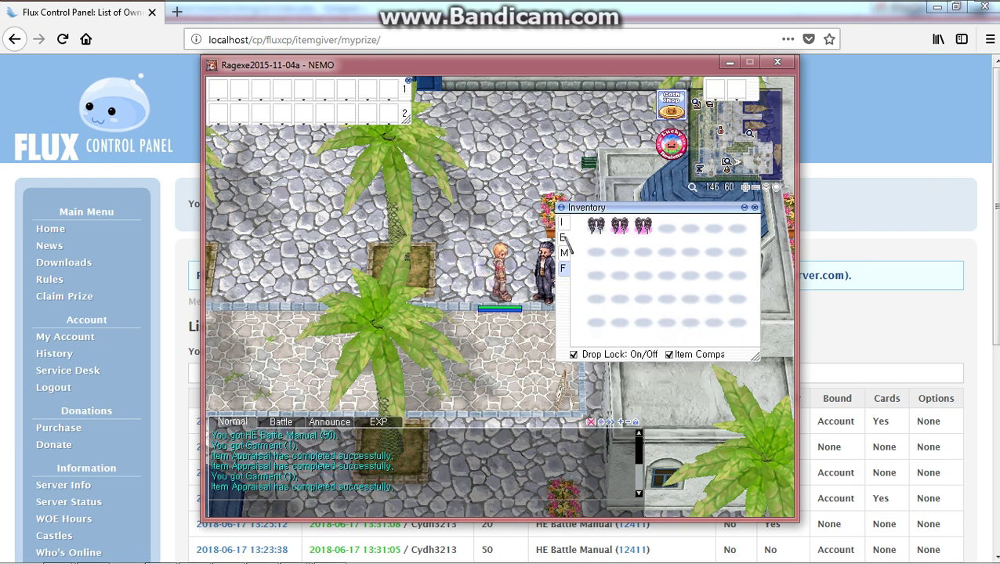
right_click(644, 225)
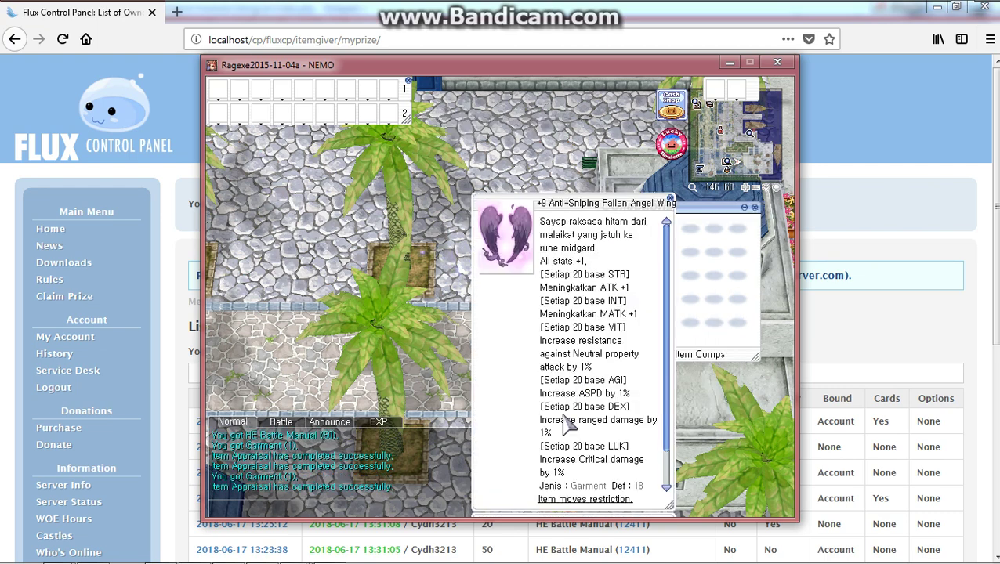
drag(589, 210, 381, 119)
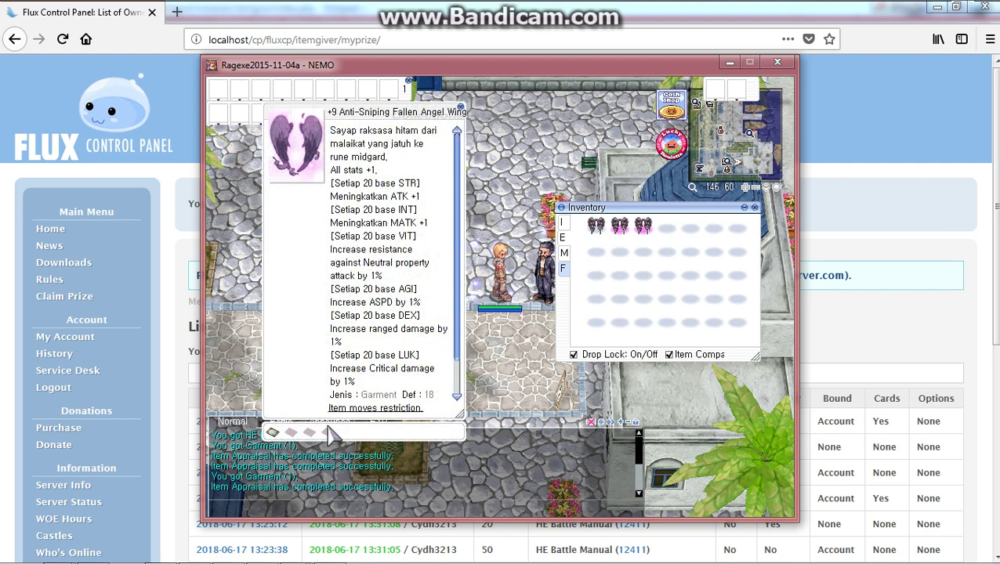
right_click(276, 432)
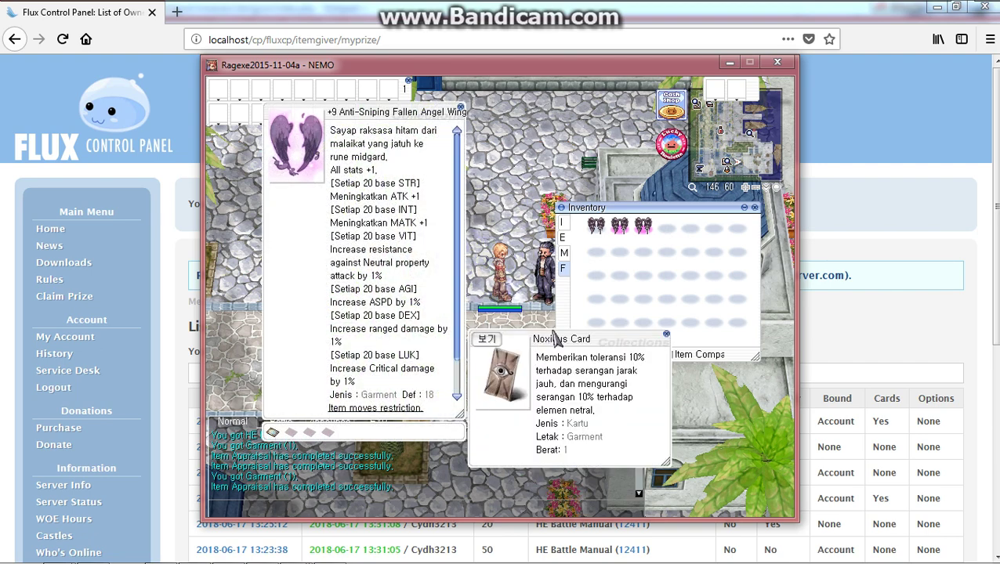
click(858, 335)
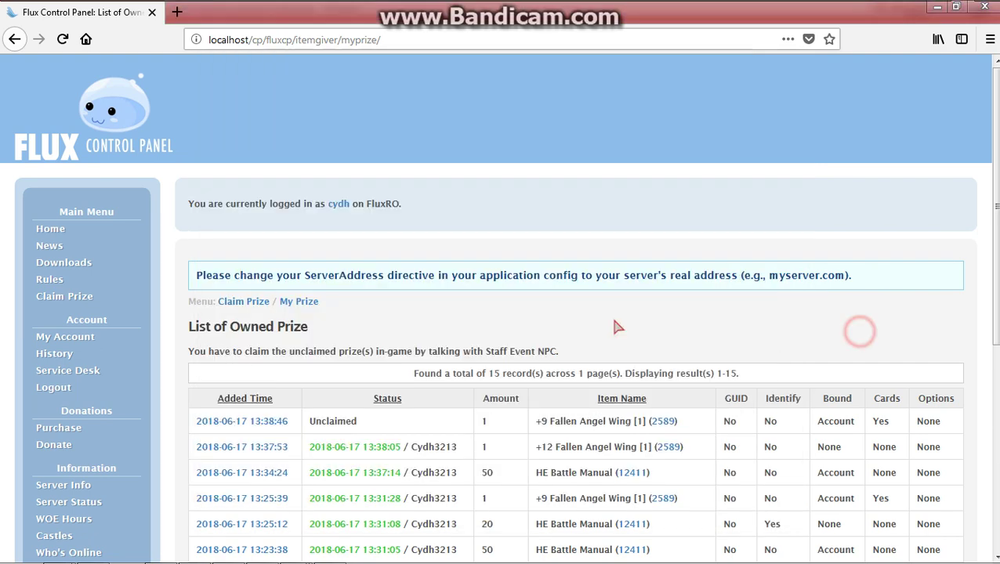